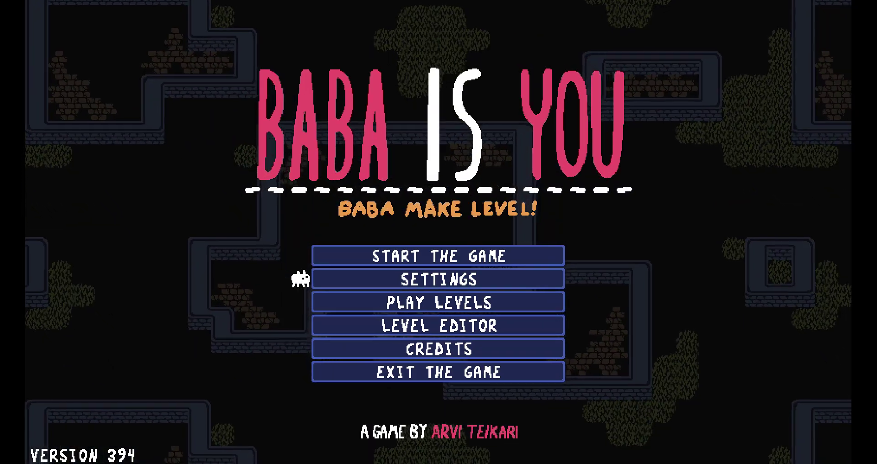
Switch to Discord and examine the sprite submission requirements and example submissions in the sprite-is-review channel.
key("alt+Tab")
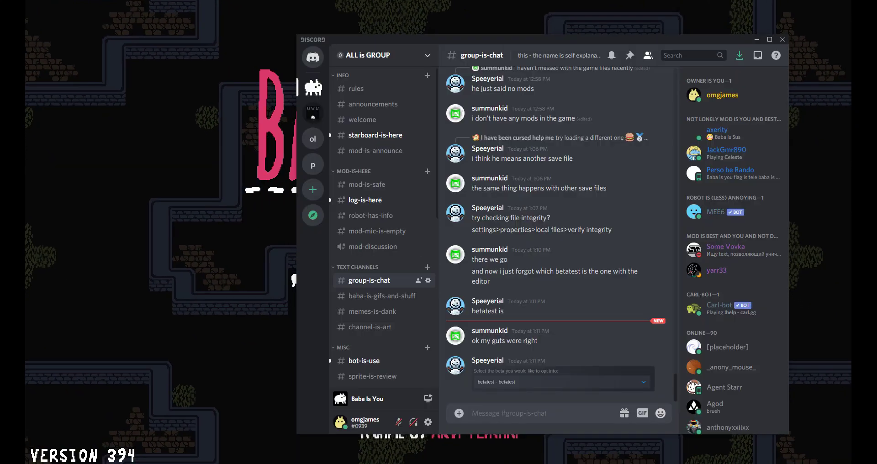
scroll(384, 242, "down", 3)
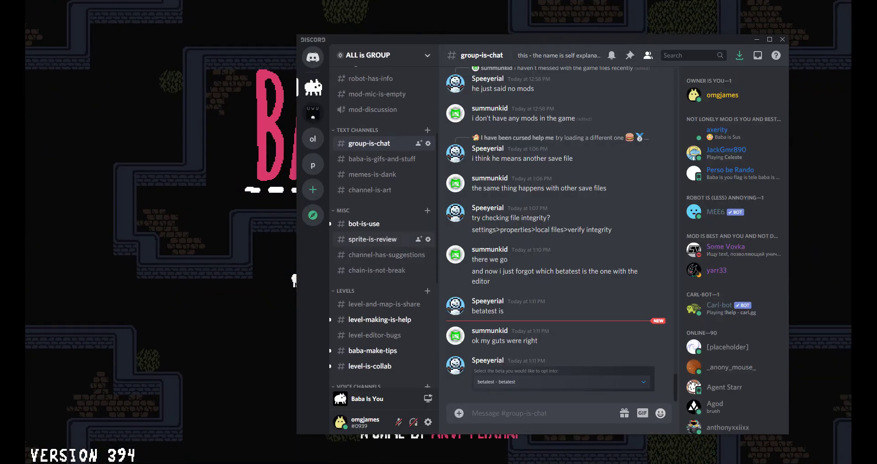
left_click(372, 239)
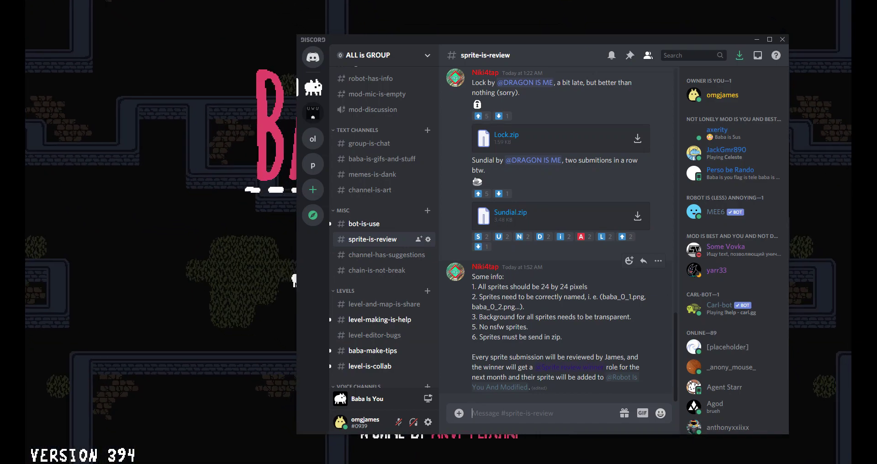
scroll(561, 320, "up", 1)
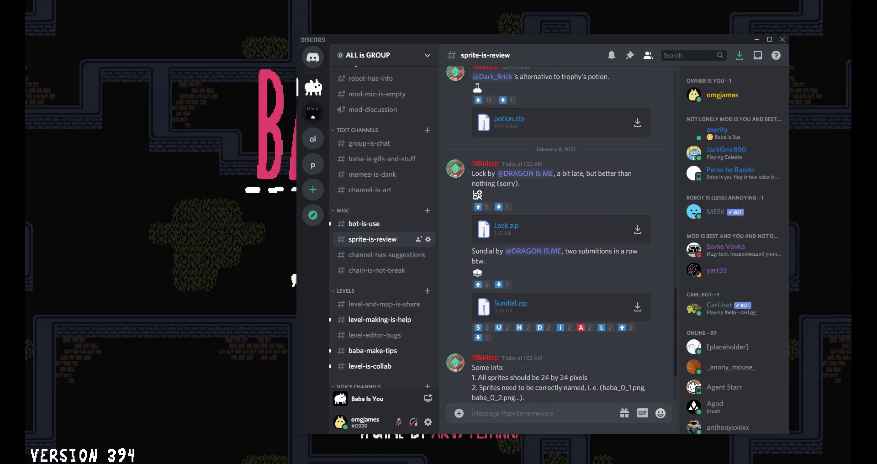
scroll(561, 320, "up", 1)
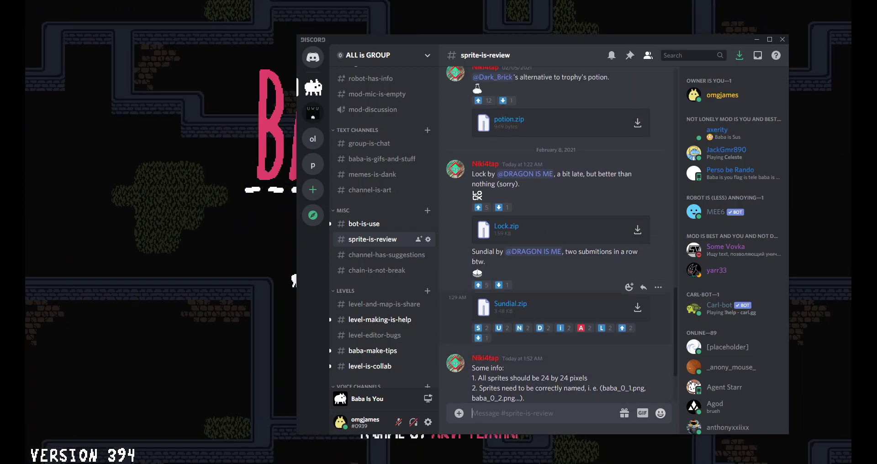
scroll(560, 320, "down", 2)
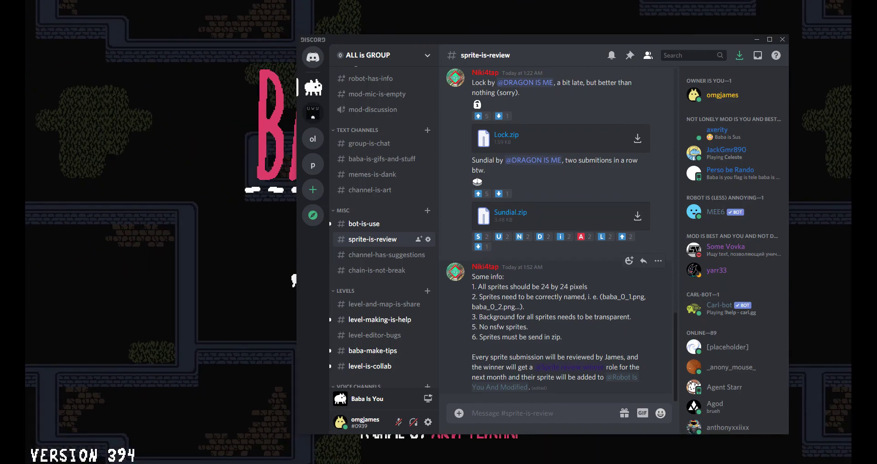
scroll(561, 247, "up", 2)
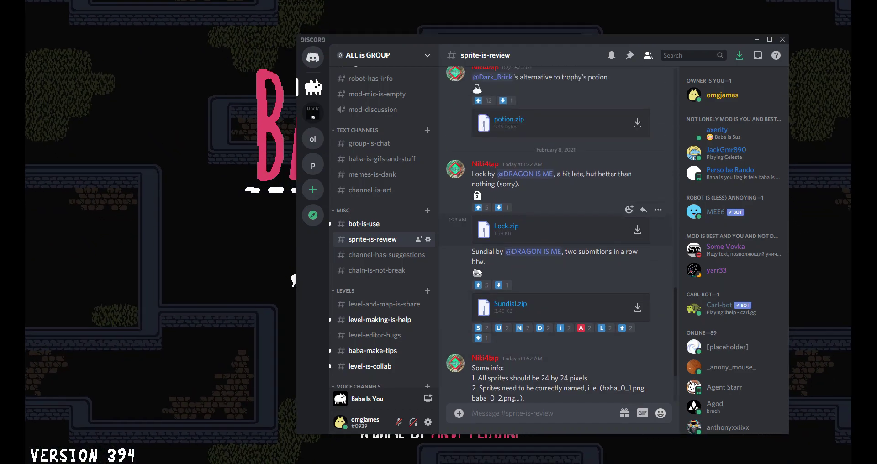
scroll(560, 256, "down", 2)
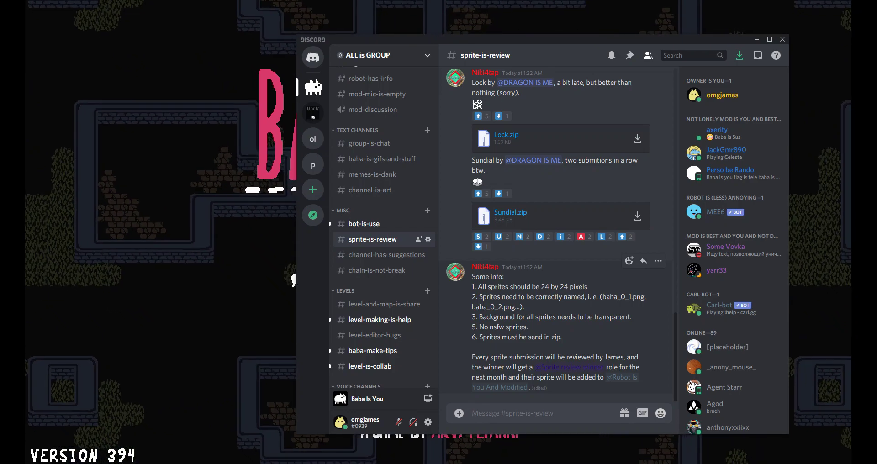
scroll(557, 228, "up", 3)
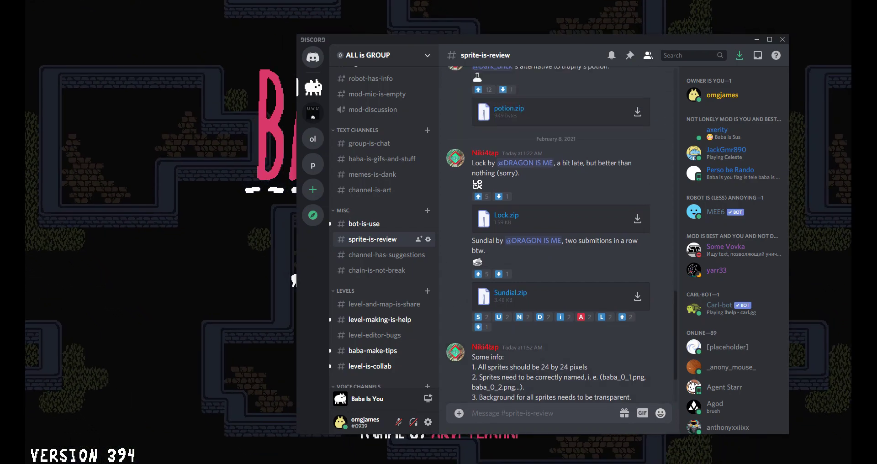
scroll(557, 229, "down", 3)
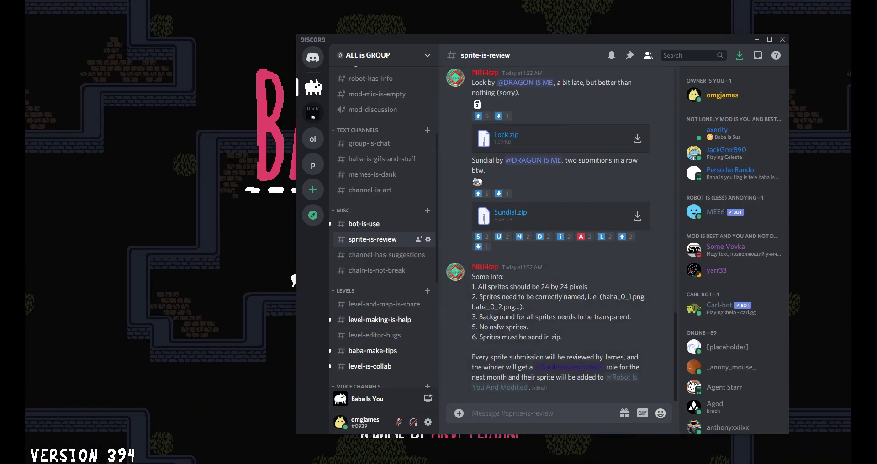
Switch to Aseprite and create a 24 by 24 pixel grayscale sprite with a transparent background.
key("alt+Tab")
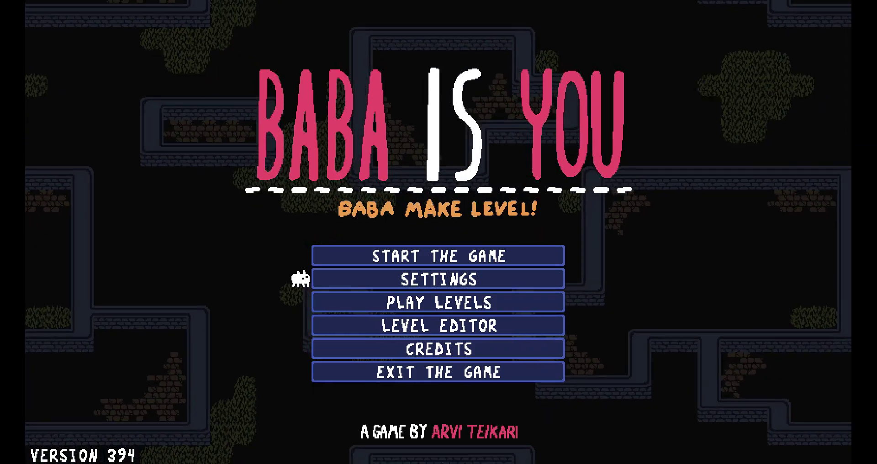
key("alt+Tab")
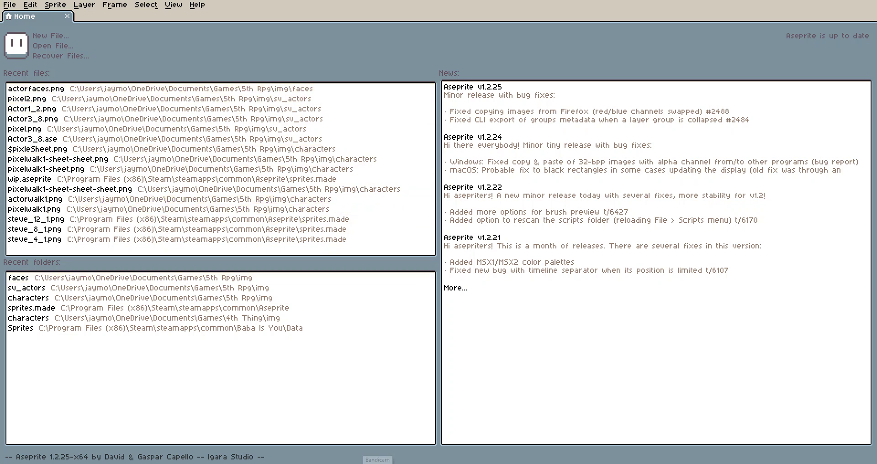
left_click(50, 35)
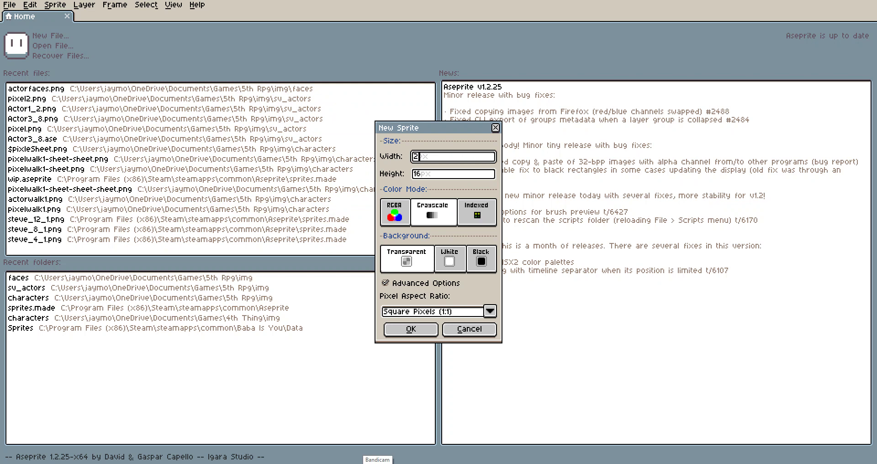
key("Tab")
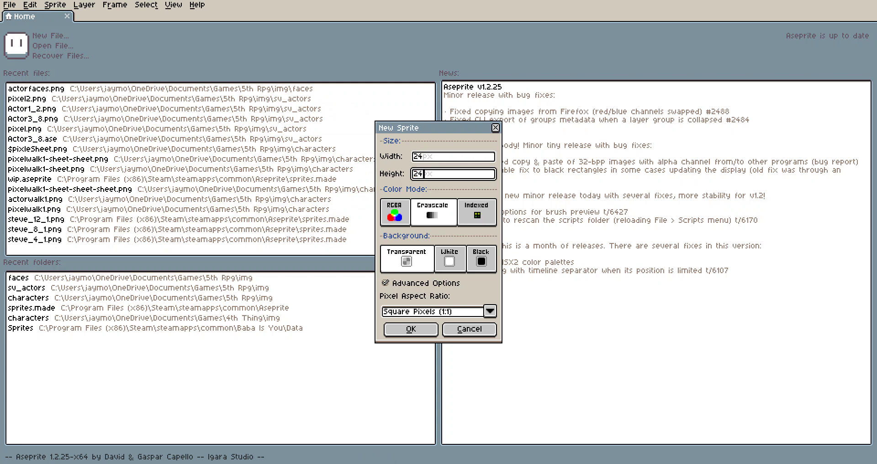
left_click(411, 329)
scroll(437, 199, "up", 5)
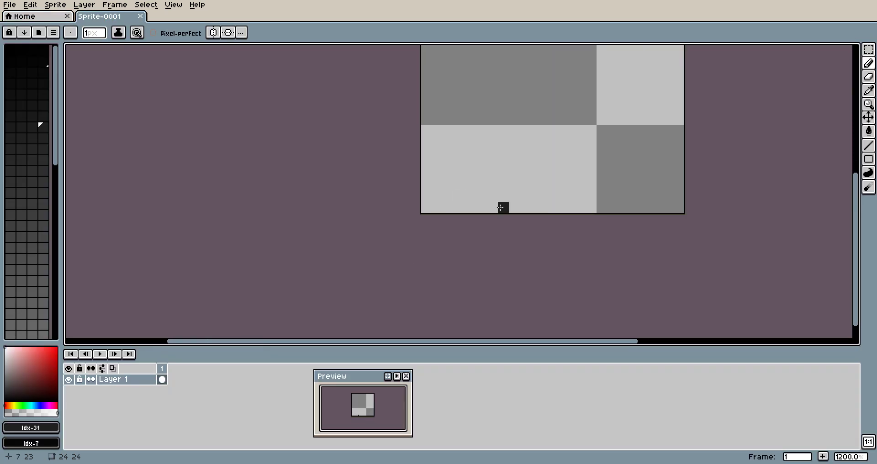
scroll(28, 192, "down", 8)
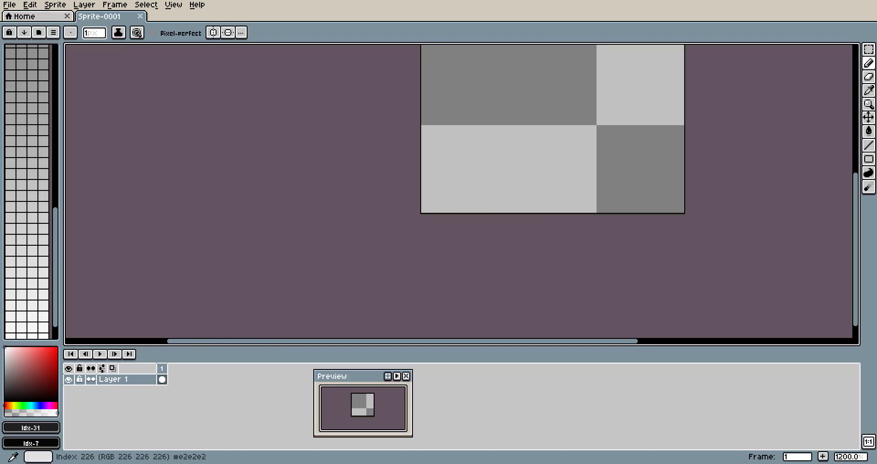
scroll(539, 123, "down", 2)
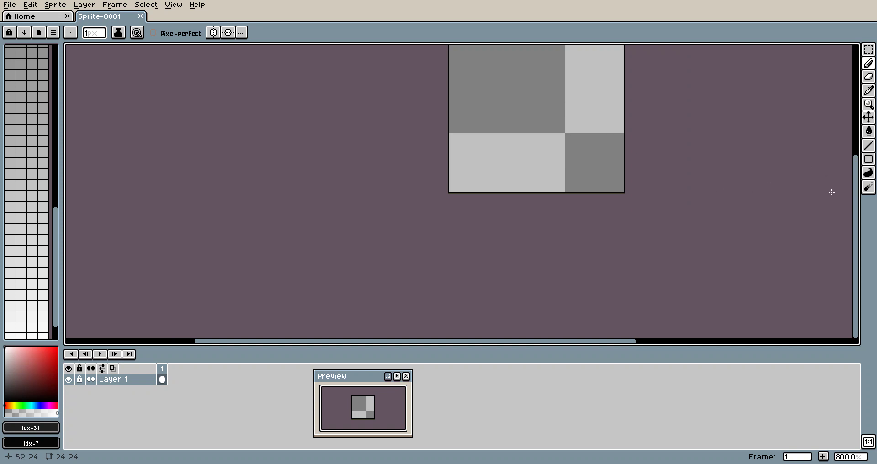
left_click_drag(855, 208, 855, 182)
scroll(472, 258, "up", 1)
left_click(473, 257)
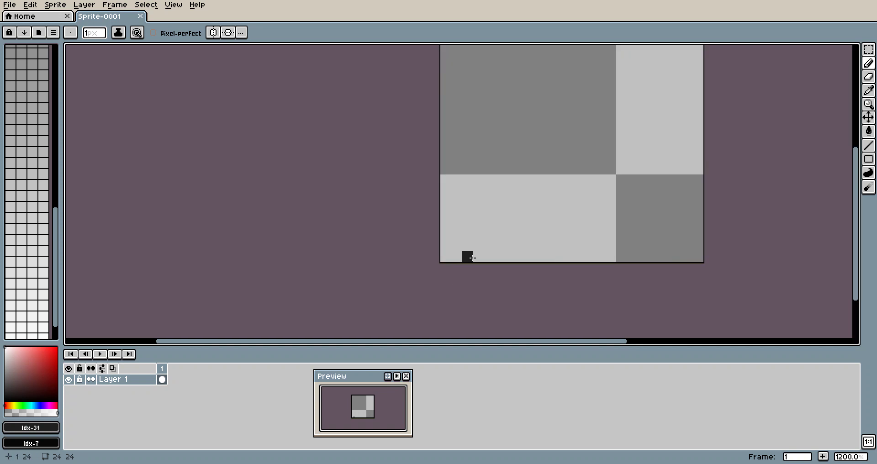
scroll(473, 257, "down", 1)
key("ctrl+z")
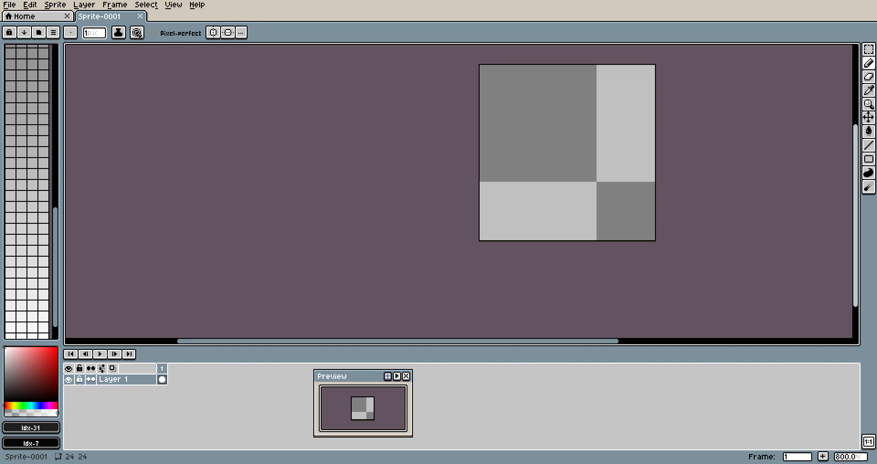
Draw a one-pixel dark Z-shaped stroke across most of the canvas in the first frame.
left_click_drag(854, 210, 855, 190)
scroll(607, 184, "up", 1)
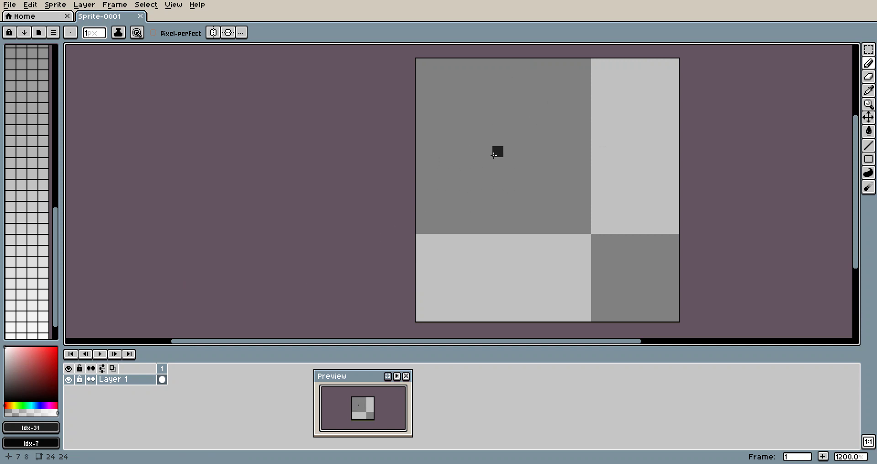
mouse_move(475, 108)
left_mouse_down()
mouse_move(609, 114)
mouse_move(443, 233)
mouse_move(536, 272)
mouse_move(619, 272)
left_mouse_up()
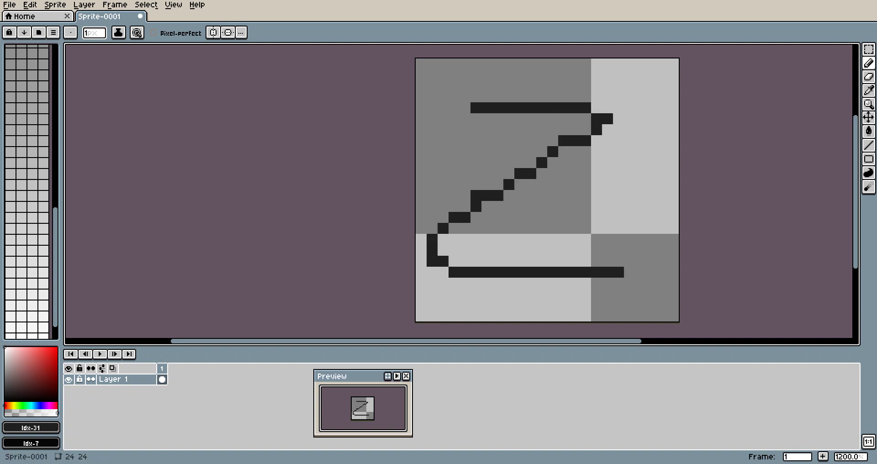
Add a second frame and thicken the Z beneath its upper bar, along its diagonal and above its lower bar.
left_click(823, 456)
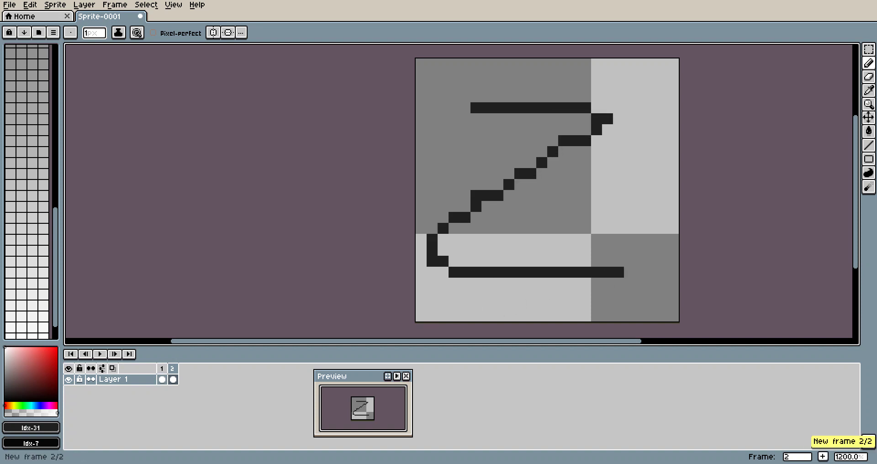
mouse_move(465, 119)
left_mouse_down()
mouse_move(534, 106)
mouse_move(523, 115)
mouse_move(553, 118)
left_mouse_up()
left_click(541, 140)
left_click_drag(561, 154, 484, 200)
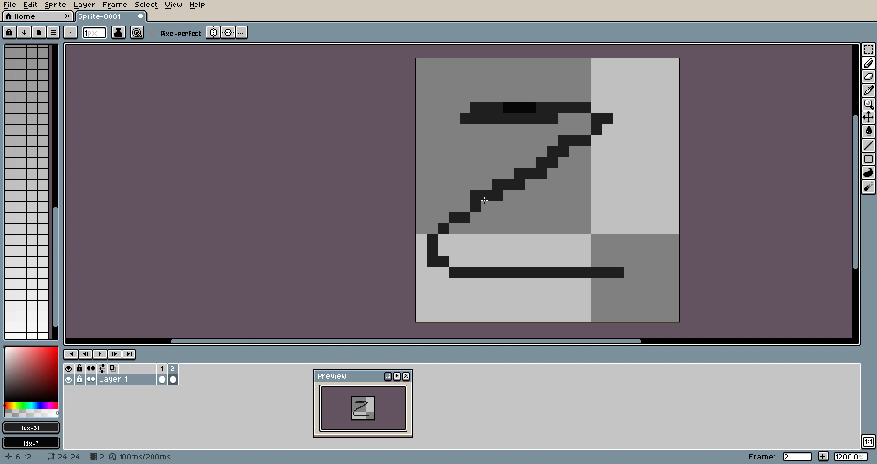
mouse_move(518, 261)
left_mouse_down()
mouse_move(596, 254)
mouse_move(584, 264)
mouse_move(619, 262)
left_mouse_up()
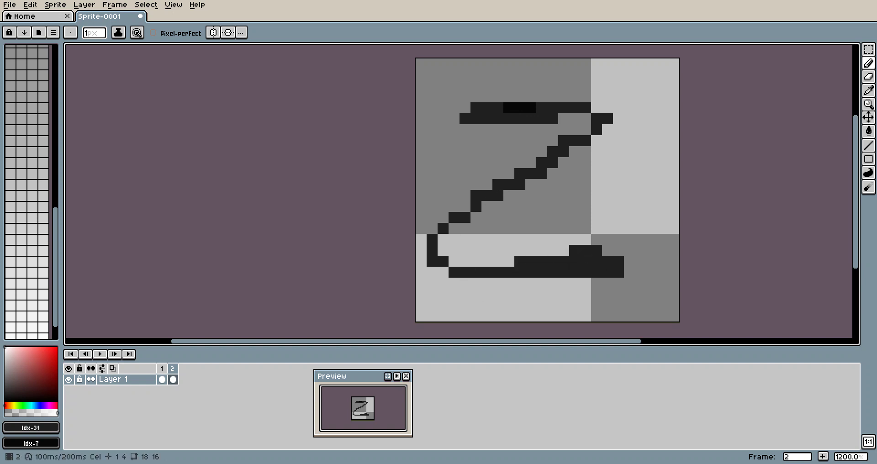
Add a third frame and thicken the Z below its lower bar, along its diagonal and around its upper bar.
left_click(823, 456)
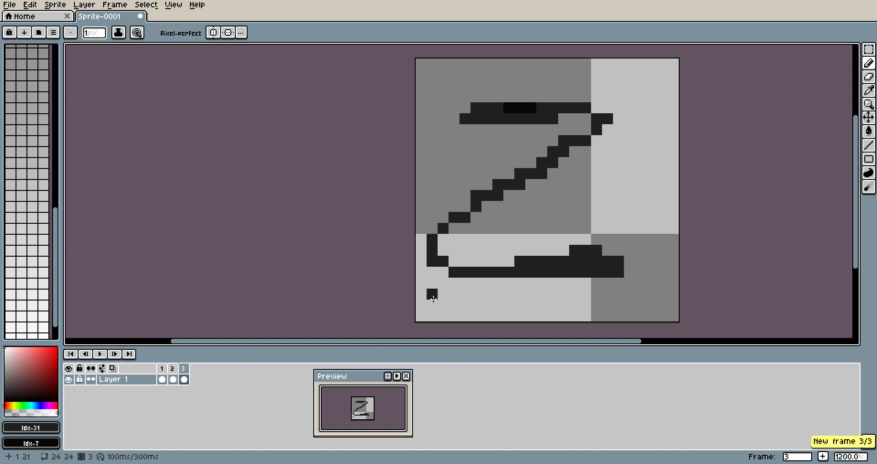
mouse_move(490, 278)
left_mouse_down()
mouse_move(541, 280)
mouse_move(467, 271)
left_mouse_up()
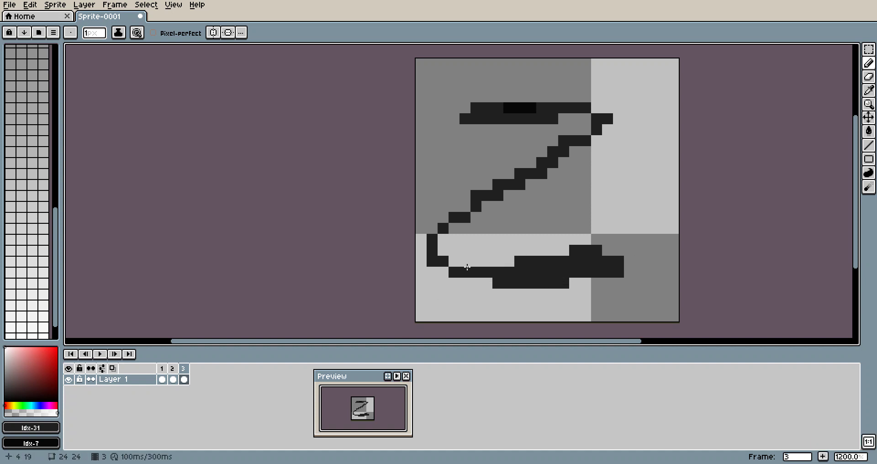
mouse_move(452, 224)
left_mouse_down()
mouse_move(483, 214)
mouse_move(561, 150)
left_mouse_up()
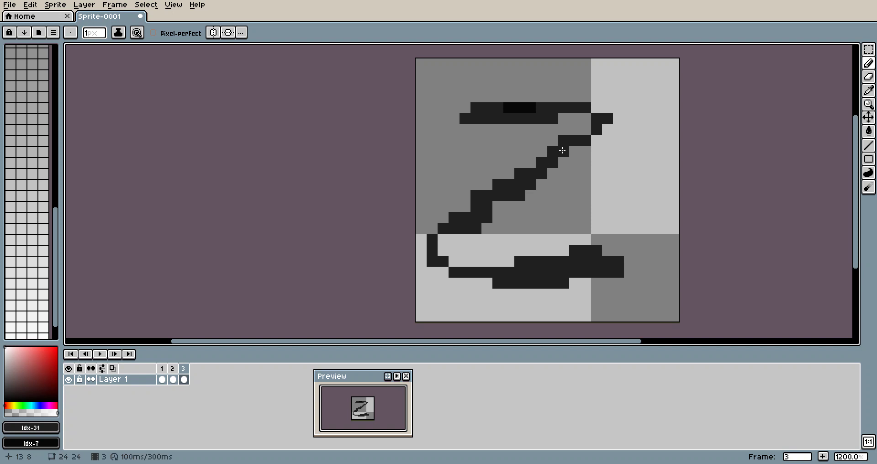
left_click_drag(563, 111, 589, 117)
left_click(507, 102)
left_click_drag(507, 101, 553, 98)
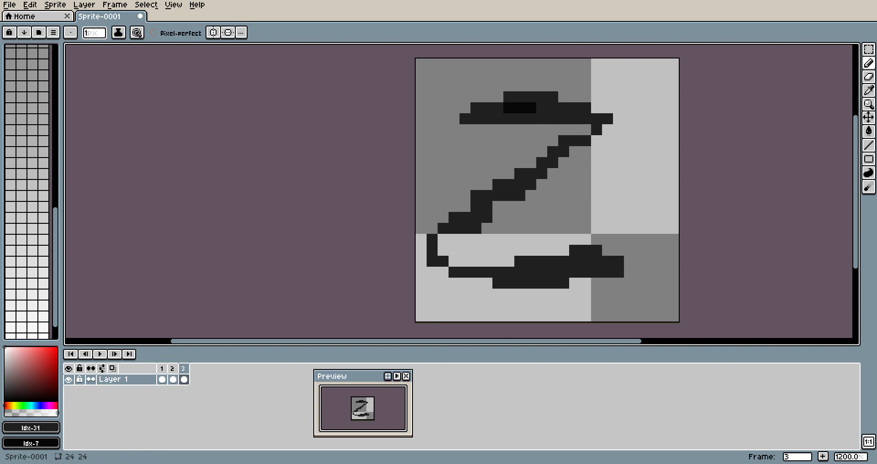
Play back the three-frame Z animation and close the sprite without saving it.
right_click(100, 354)
left_click(120, 374)
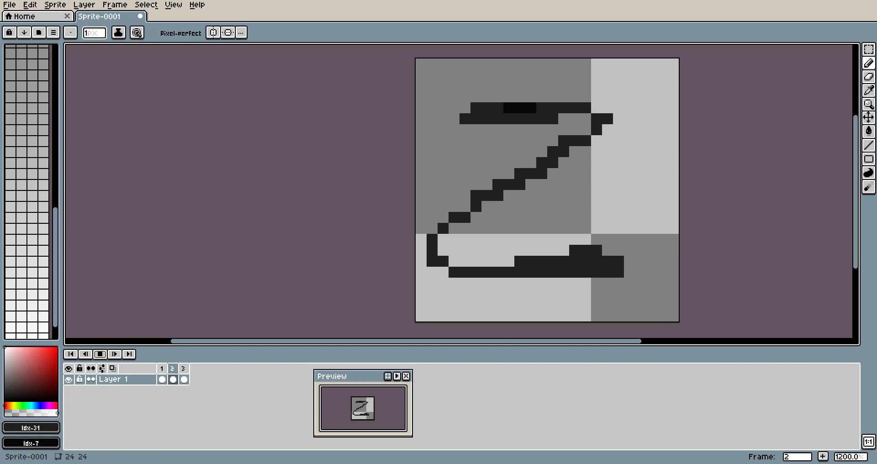
key("ctrl+w")
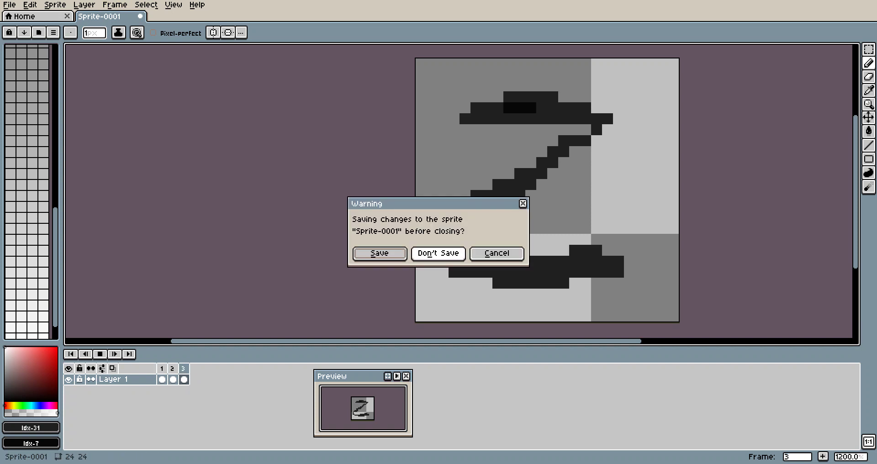
left_click(439, 254)
Create a 24 by 24 pixel sprite in RGBA colour mode with a transparent background.
left_click(50, 36)
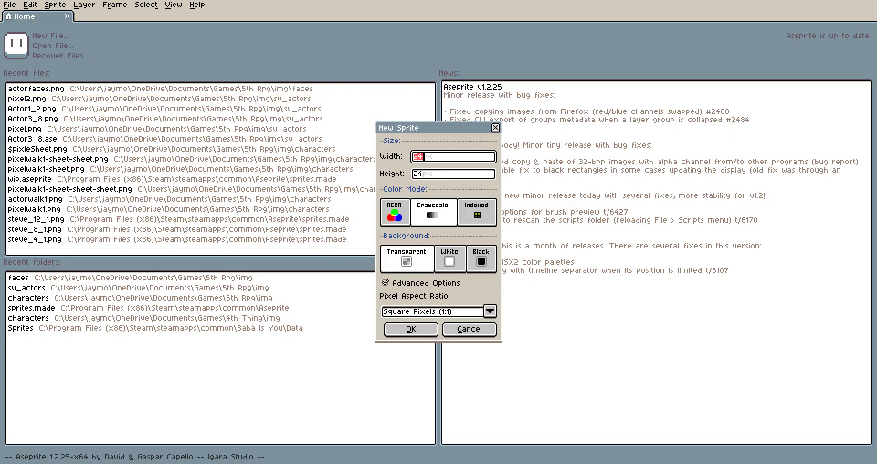
left_click(394, 213)
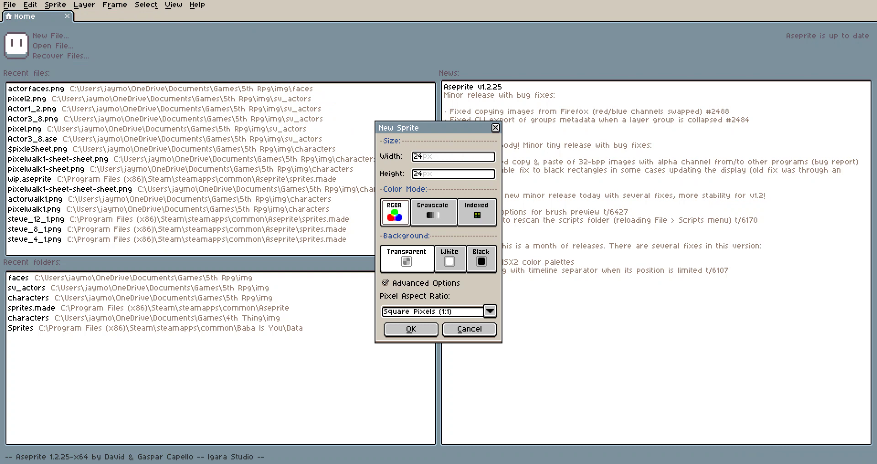
left_click(411, 329)
Choose white from the palette as the foreground colour for drawing on the blank sprite.
scroll(546, 211, "up", 3)
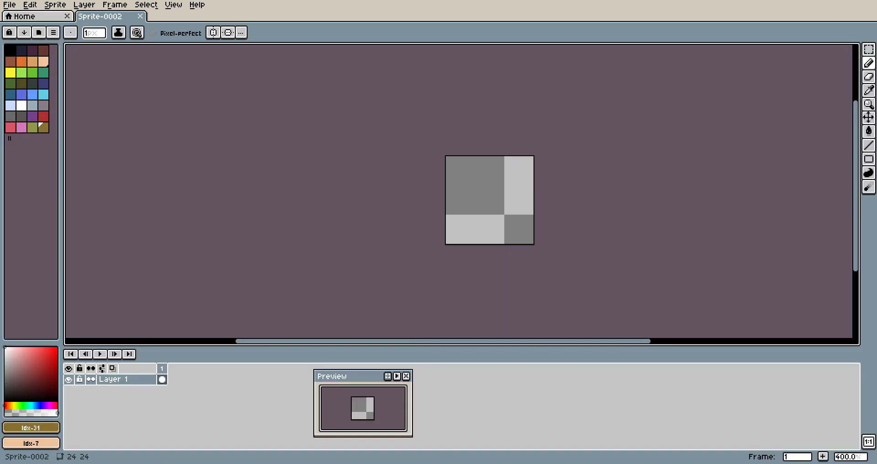
left_click(22, 105)
scroll(525, 214, "up", 2)
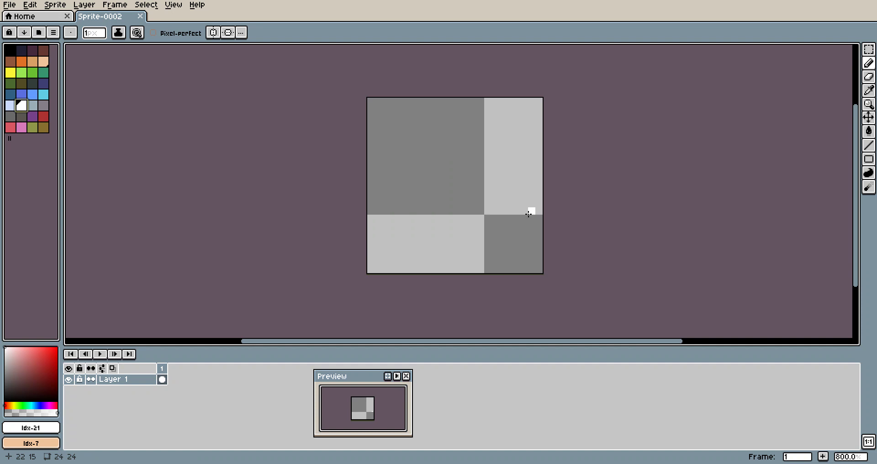
scroll(440, 203, "up", 1)
scroll(463, 275, "down", 1)
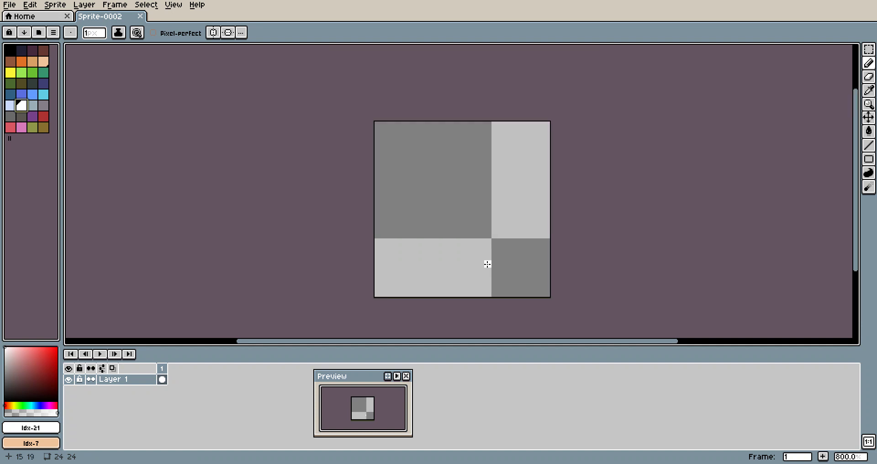
Switch to File Explorer and look through the game's Sprites folder to examine how the sprite images are named and numbered.
left_click(450, 198)
key("alt+Tab")
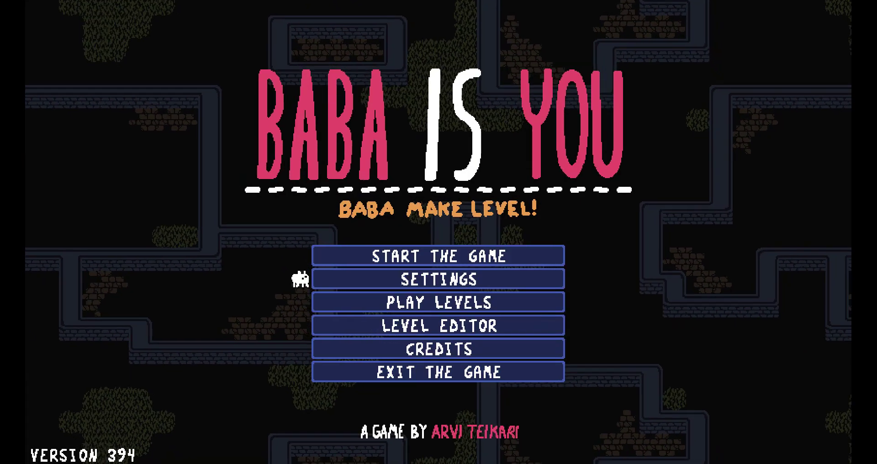
key("alt+Tab")
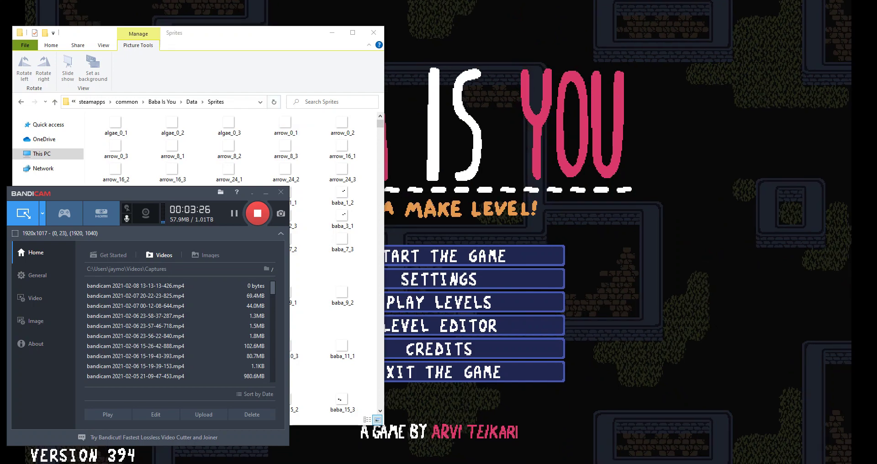
left_click(266, 192)
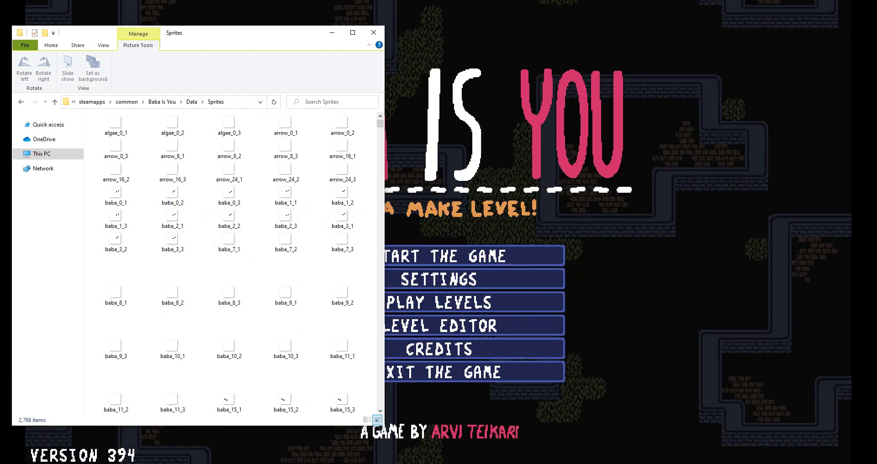
left_click(104, 45)
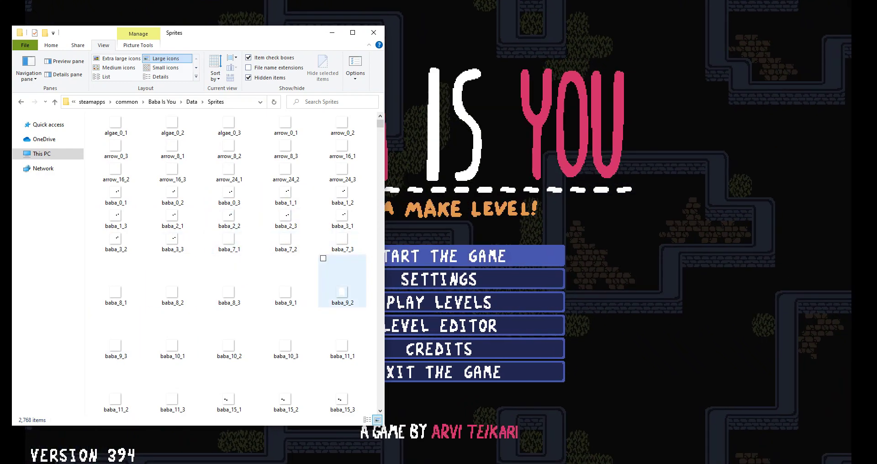
scroll(343, 274, "down", 5)
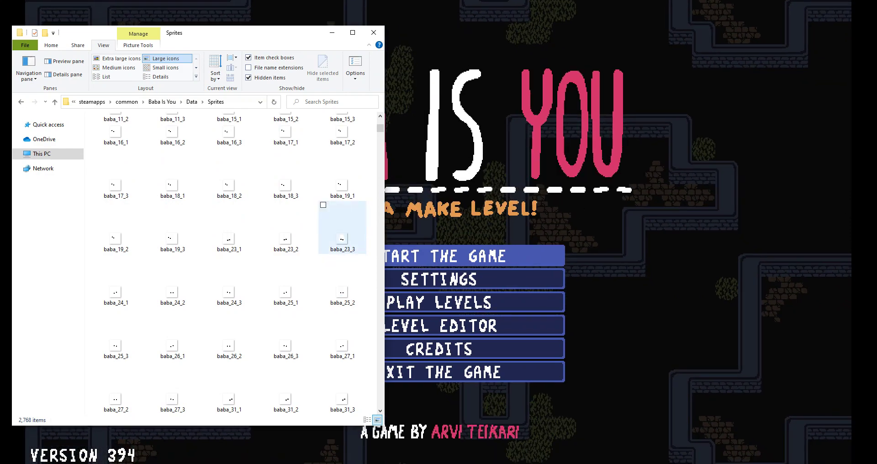
scroll(310, 219, "up", 2)
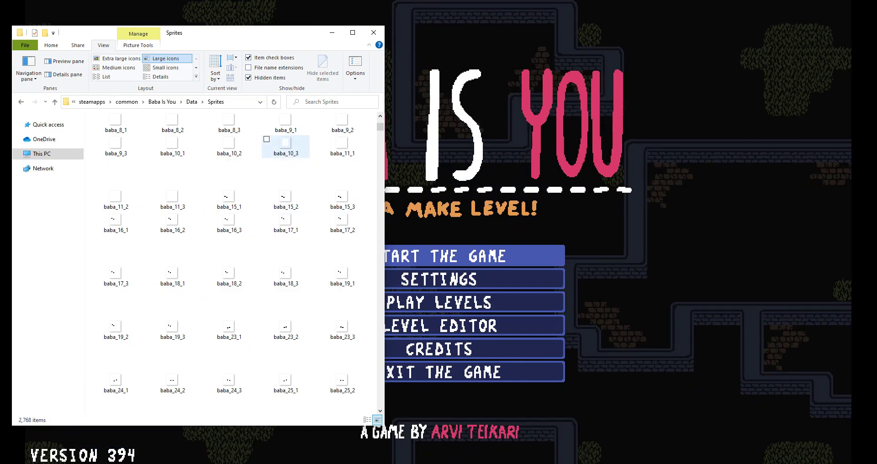
scroll(343, 206, "down", 2)
scroll(342, 206, "down", 15)
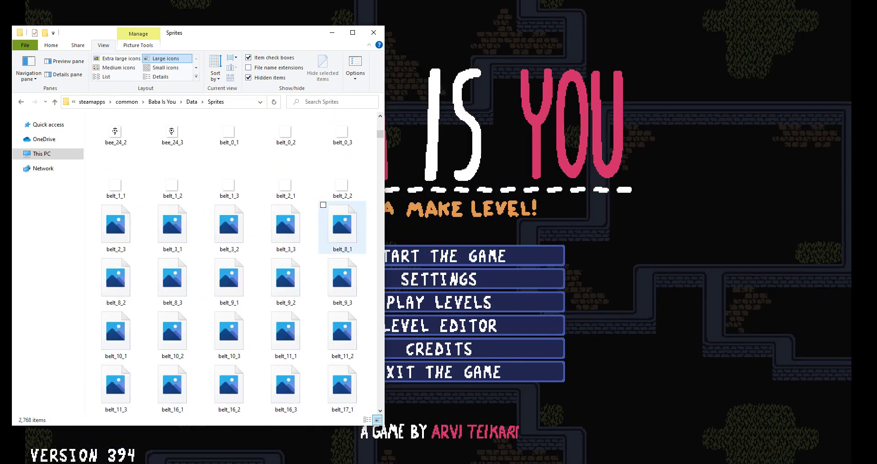
scroll(342, 281, "down", 9)
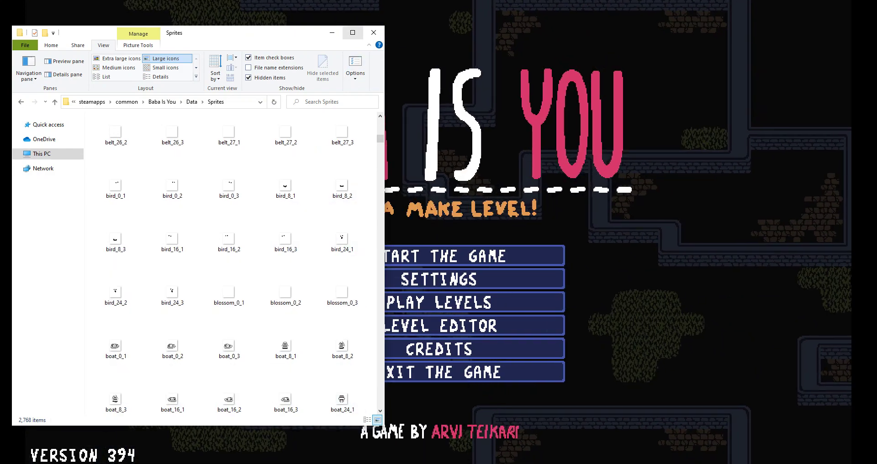
Return to Aseprite and draw a filled white blob about 18 pixels wide, varying its outline slightly across three frames.
key("alt+Tab")
key("alt+Tab")
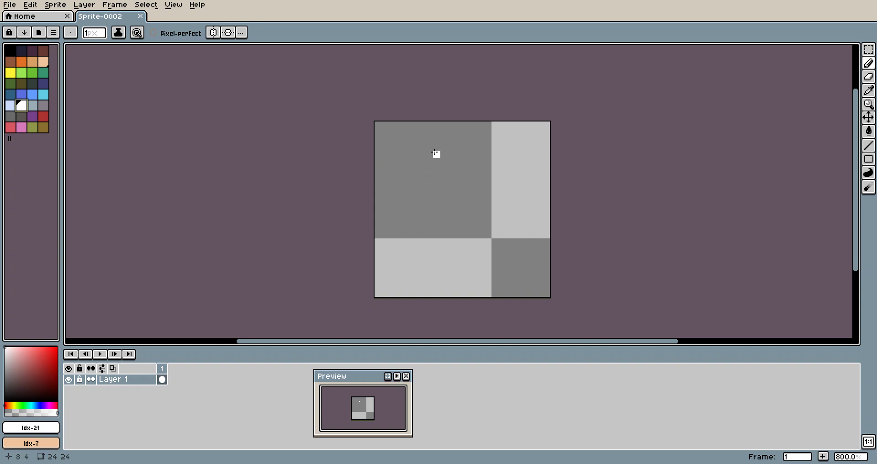
scroll(450, 206, "up", 1)
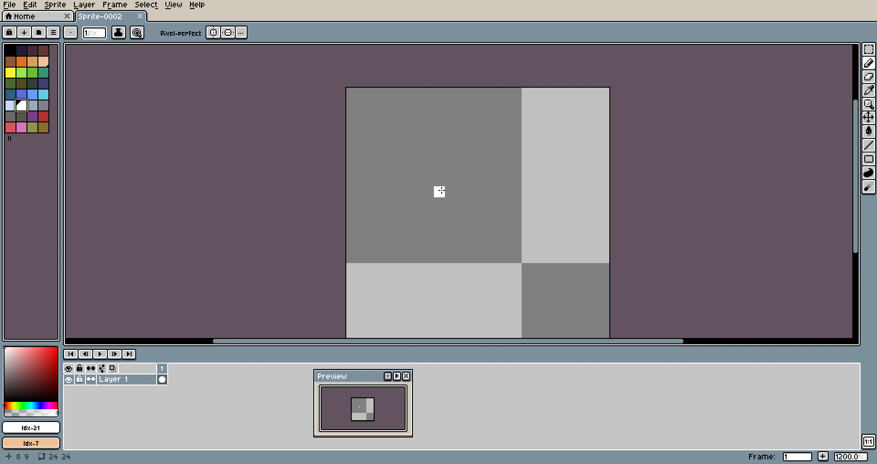
scroll(438, 190, "down", 1)
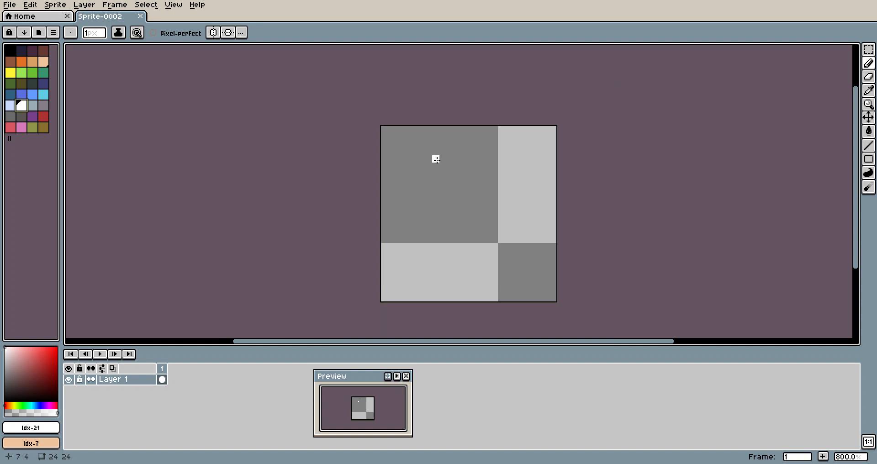
left_click(414, 188)
scroll(413, 180, "up", 2)
scroll(438, 206, "down", 2)
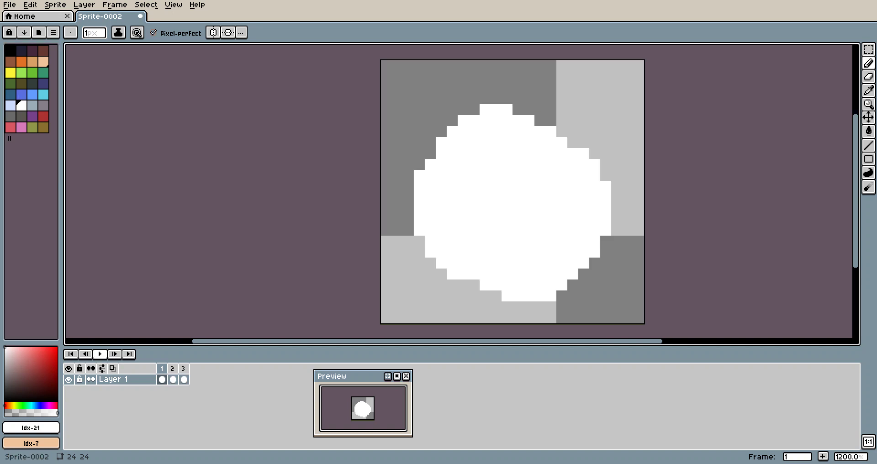
Play back the three-frame blob animation to check its wobble, and stop the playback.
key("alt+Tab")
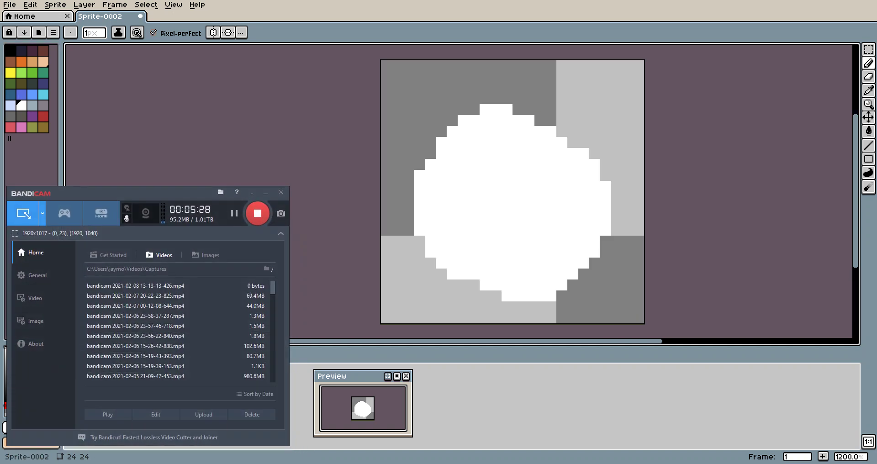
key("alt+Tab")
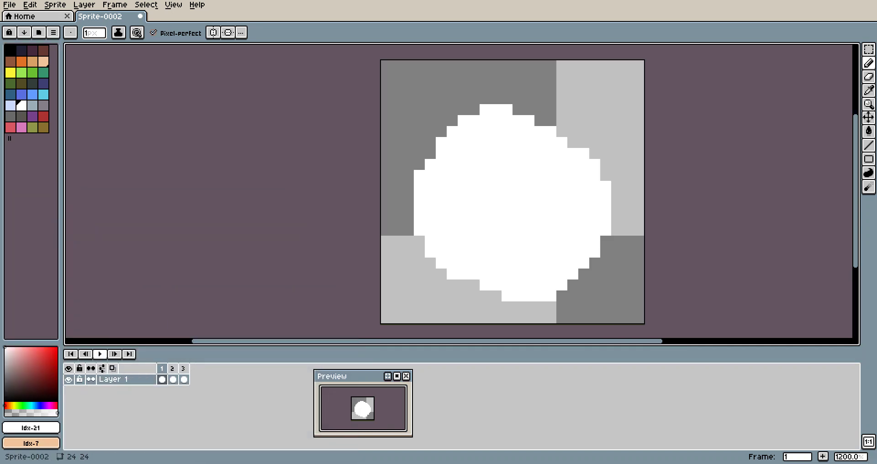
key("Return")
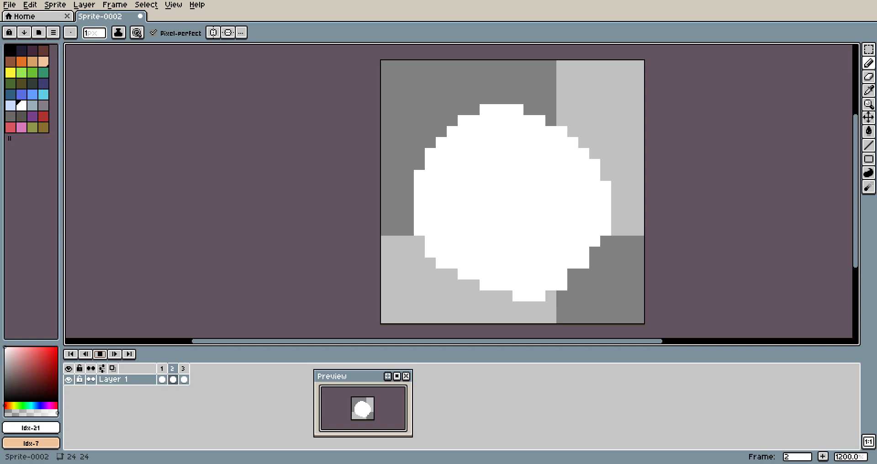
left_click(868, 63)
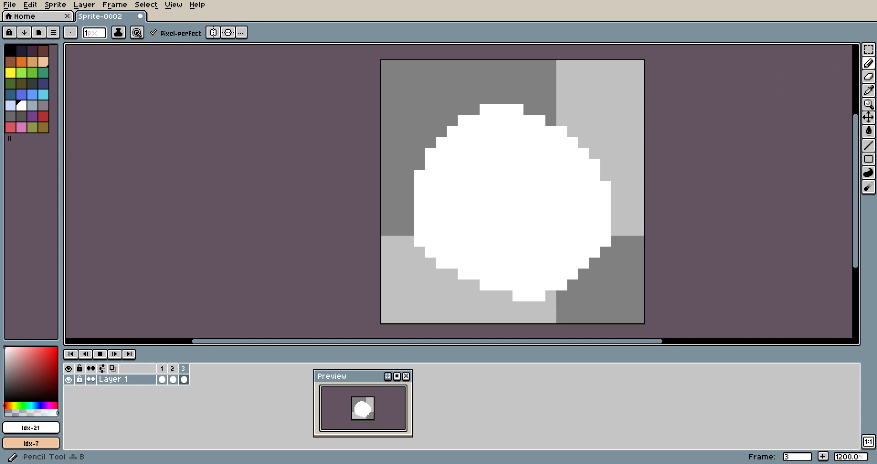
key("Return")
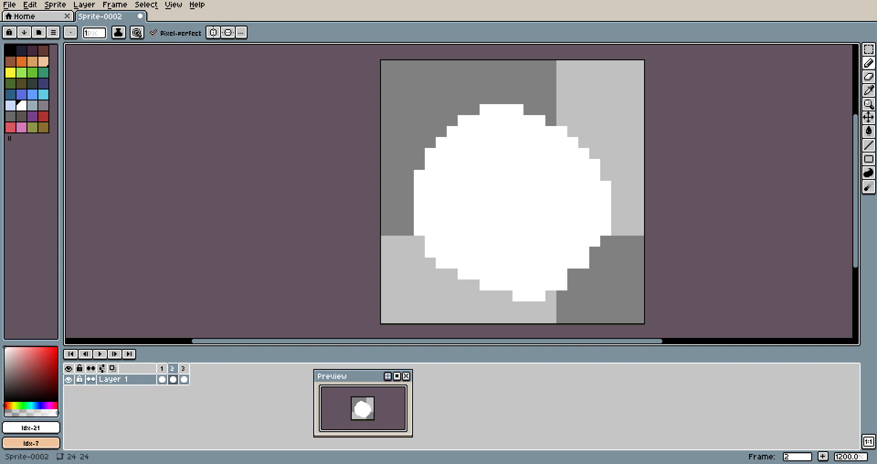
key("Return")
left_click(100, 354)
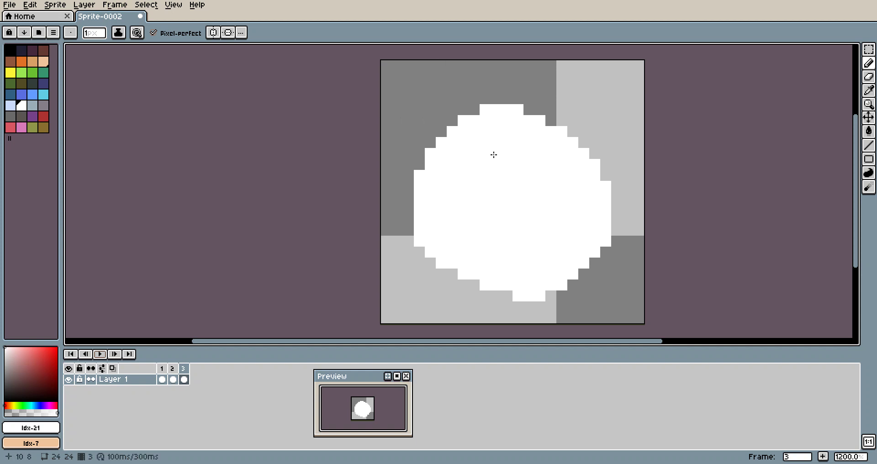
Start saving the sprite under a new name with PNG as the file type.
left_click(9, 5)
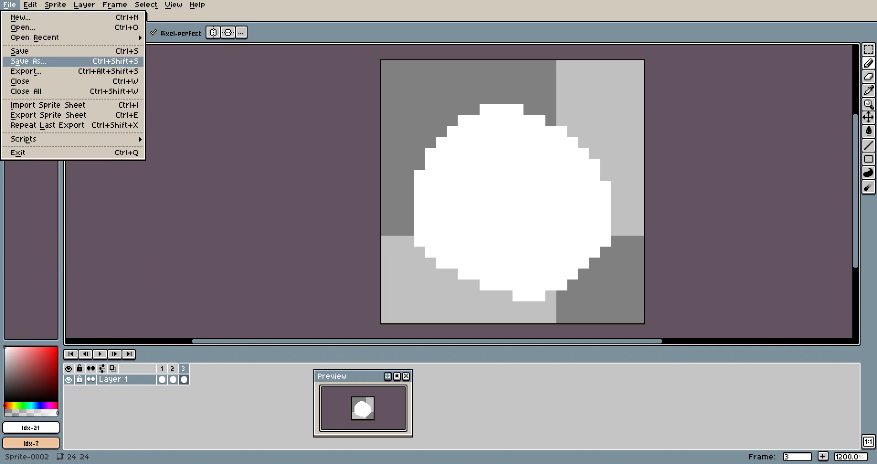
left_click(28, 61)
left_click(161, 427)
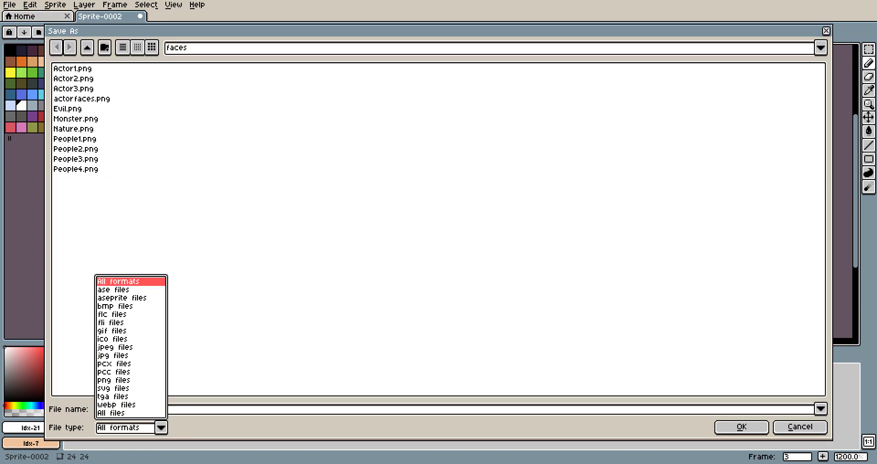
left_click(113, 380)
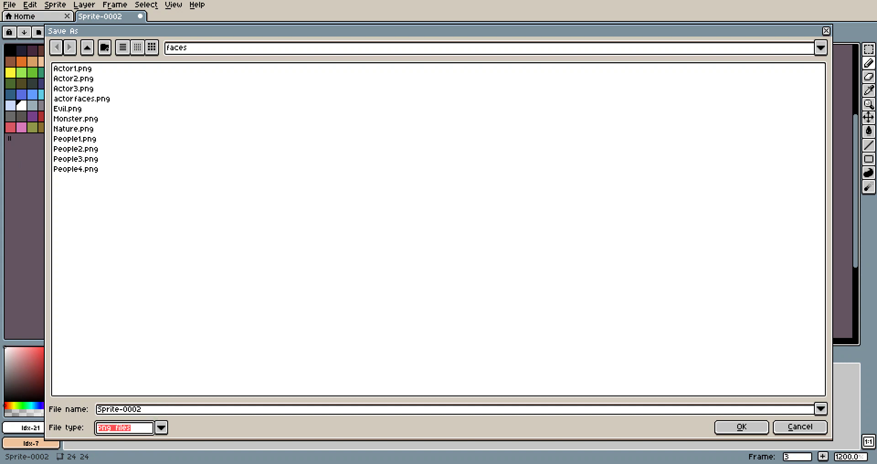
left_click(143, 409)
Change the save location from the faces folder to the Baba Is You Data folder.
left_click(87, 48)
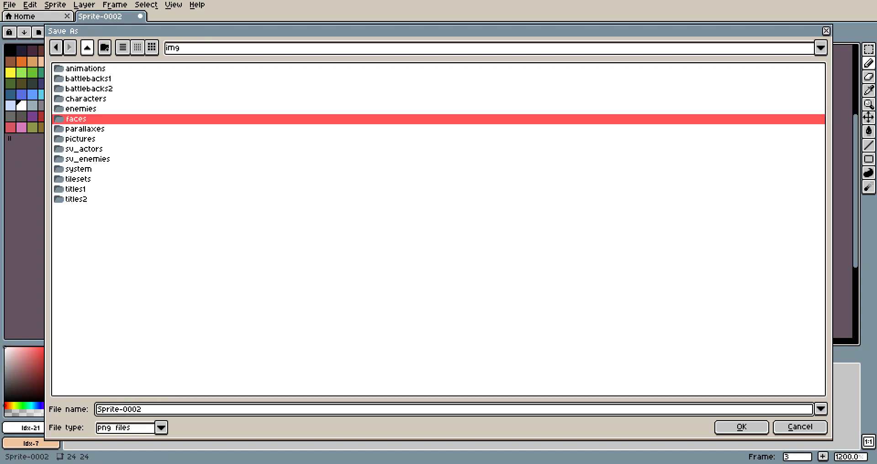
left_click(87, 47)
left_click(87, 47)
left_click(87, 47)
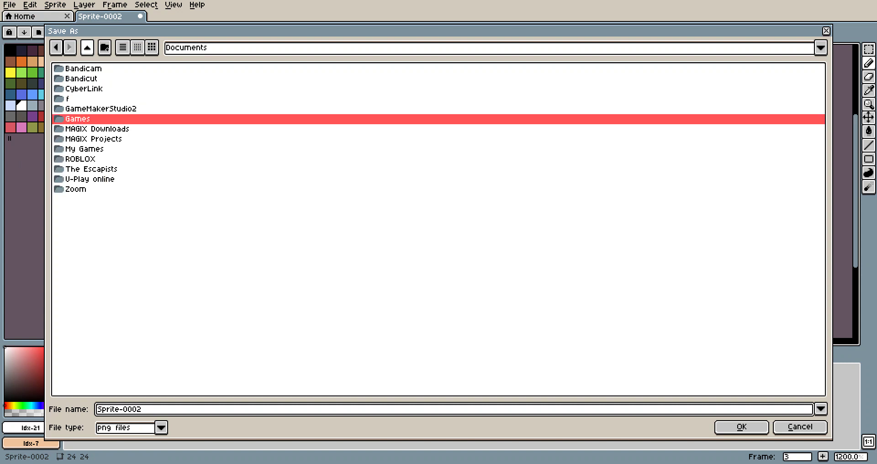
left_click(87, 47)
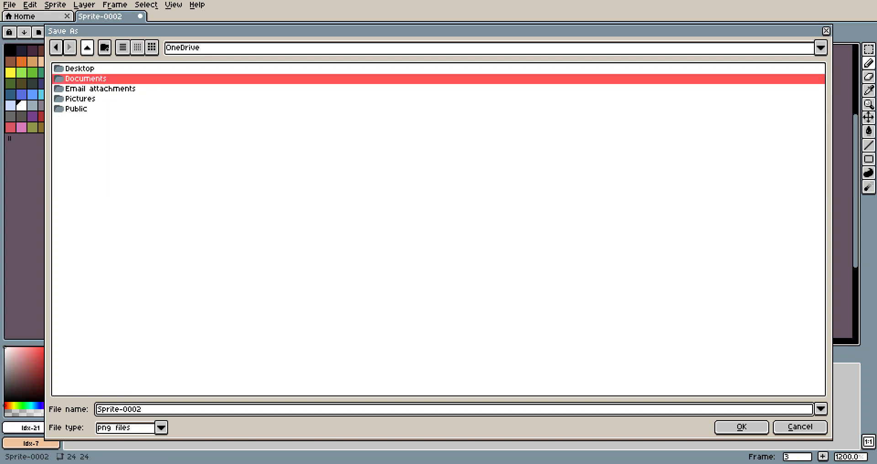
left_click(87, 47)
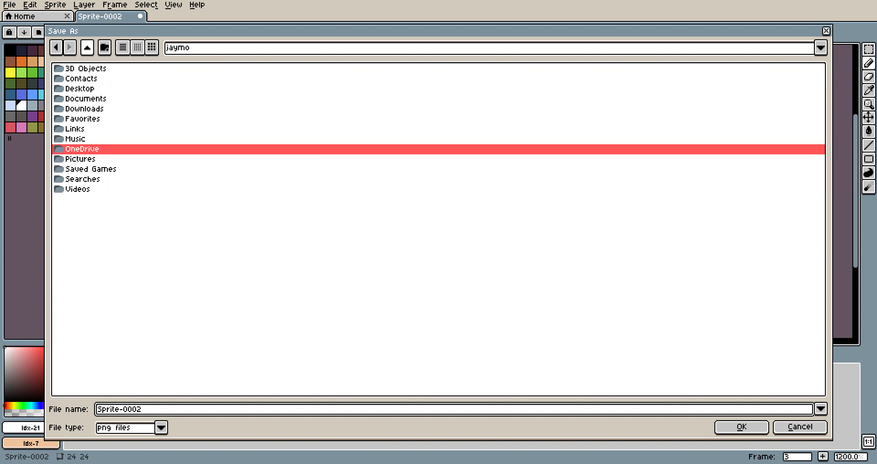
left_click(87, 47)
double_click(77, 68)
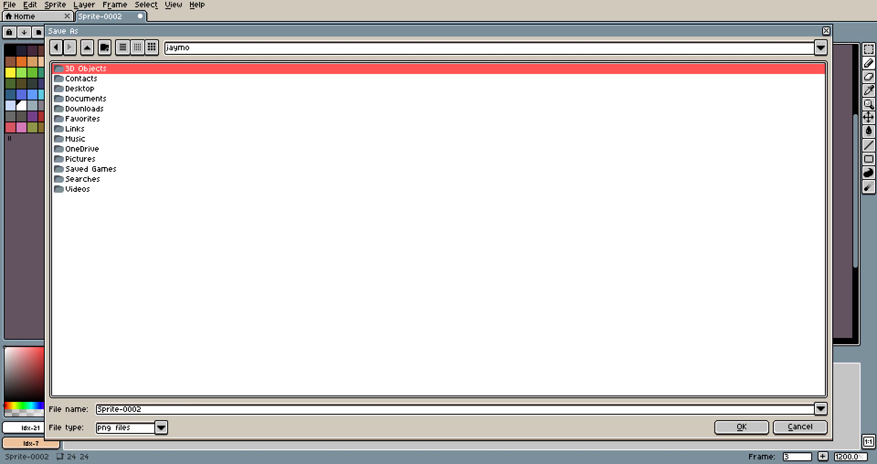
key("Return")
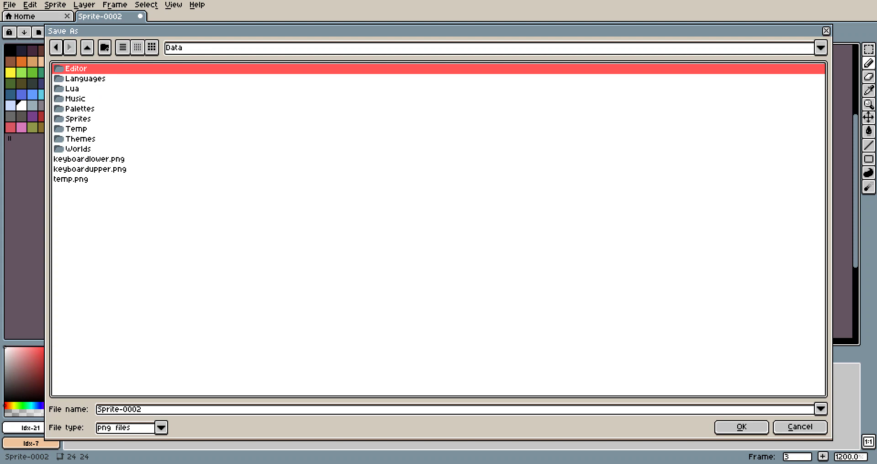
Set the save location to the Sprites folder of 111world inside Worlds and look over the existing file names.
double_click(77, 149)
scroll(439, 228, "down", 20)
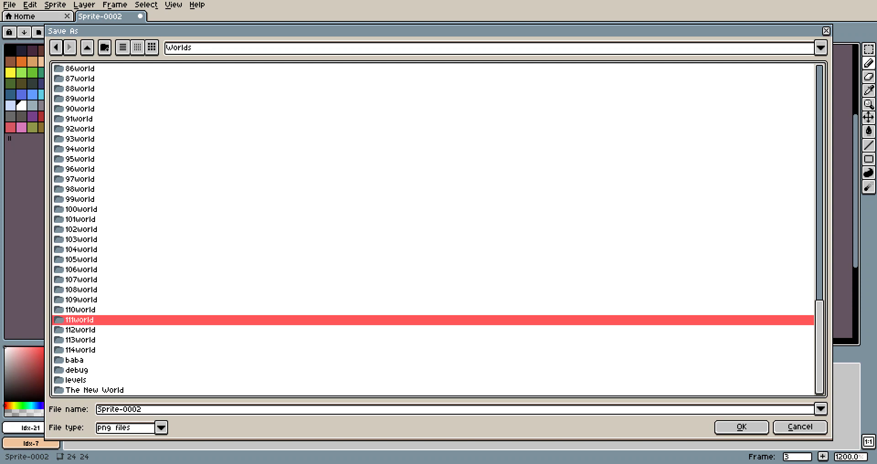
double_click(79, 319)
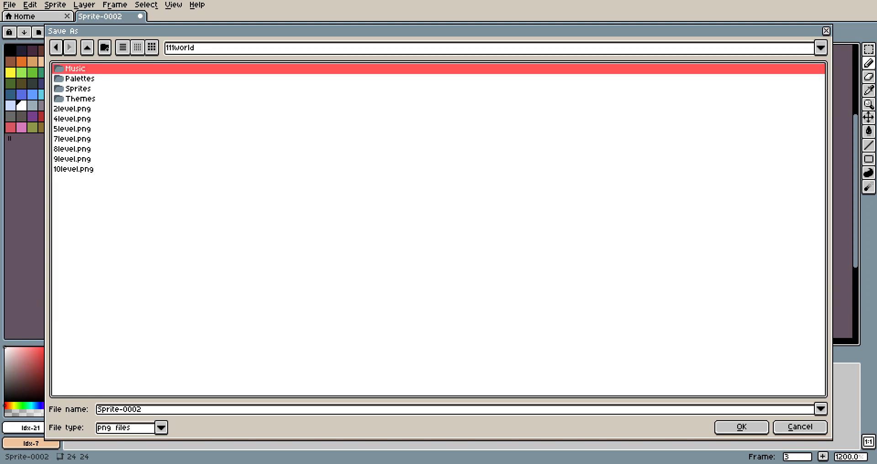
key("Down")
key("Down")
key("Return")
scroll(439, 228, "down", 20)
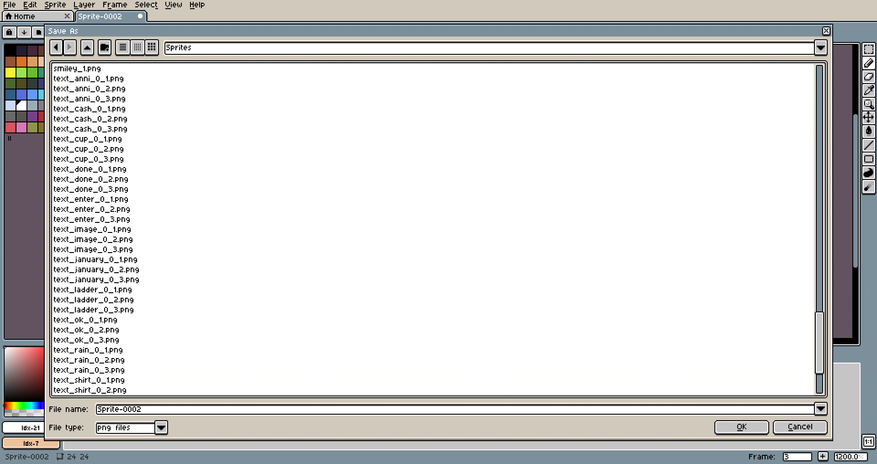
scroll(438, 228, "down", 4)
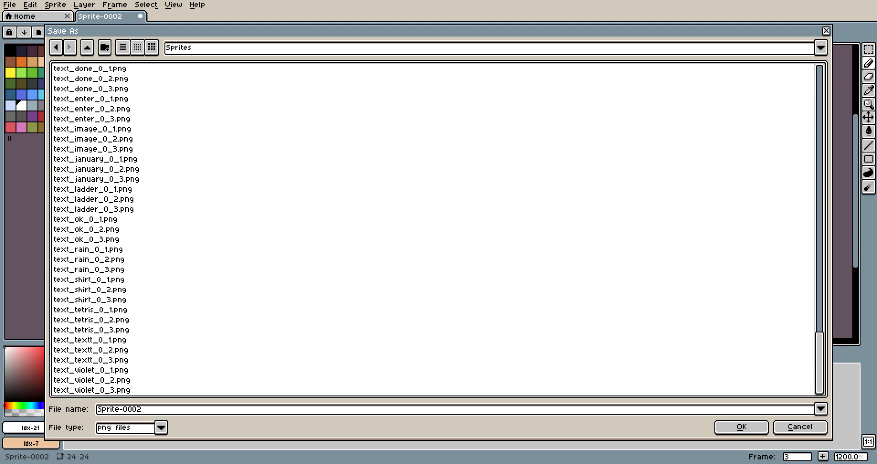
scroll(433, 228, "up", 20)
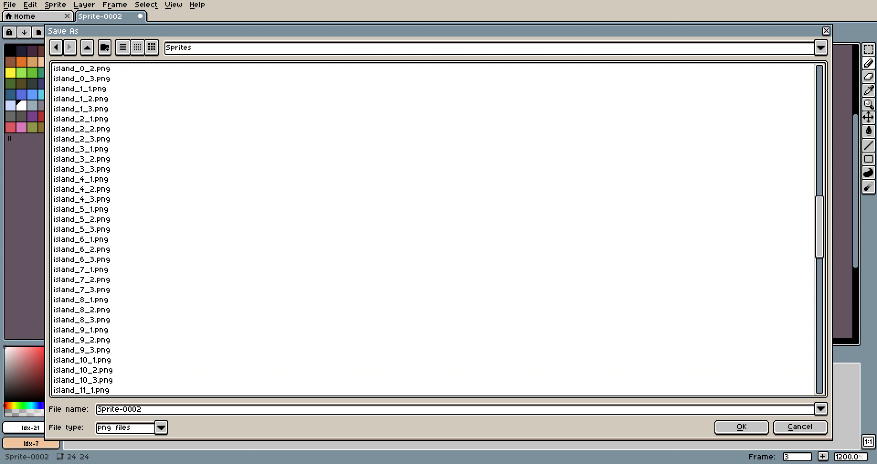
Save the sprite as blob_0_ in the Sprites folder and agree to export the animation as three numbered PNG files.
left_click_drag(142, 409, 97, 409)
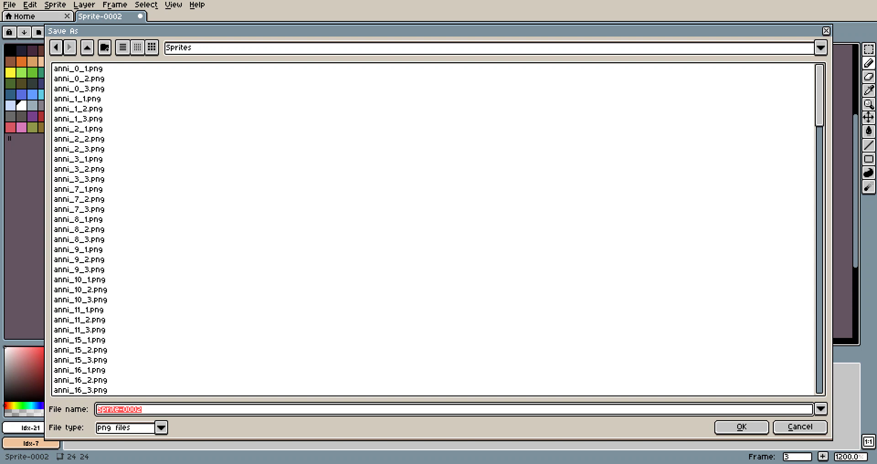
type("blob_0_")
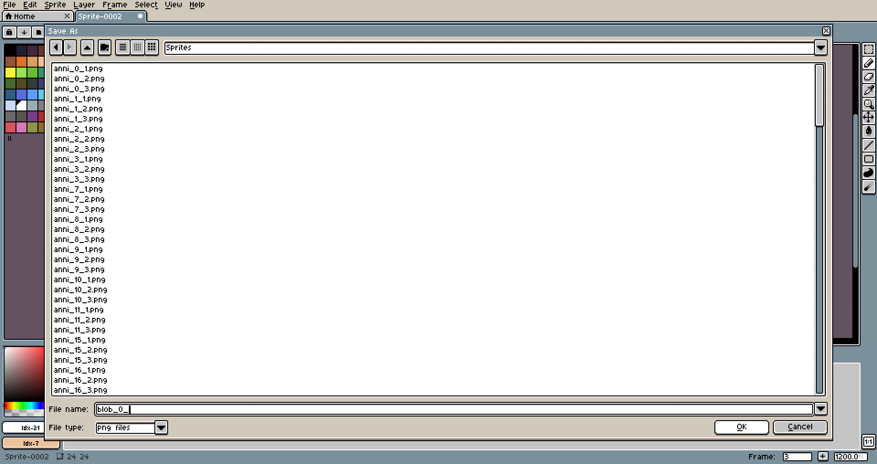
key("Return")
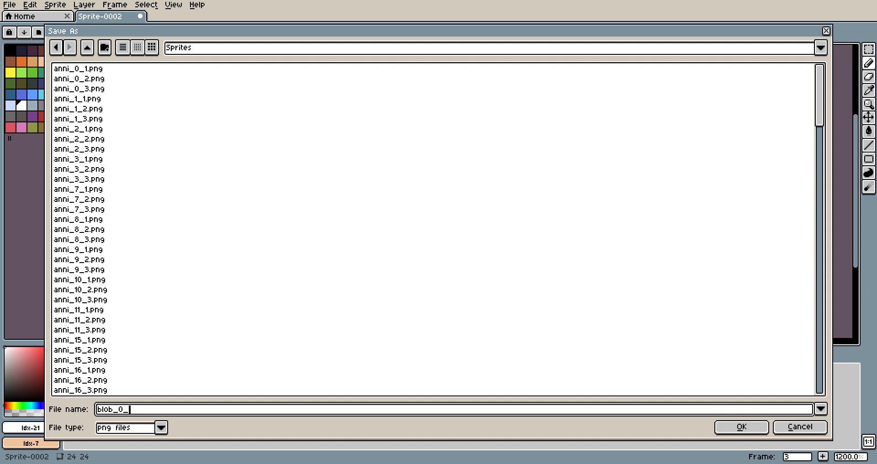
key("Return")
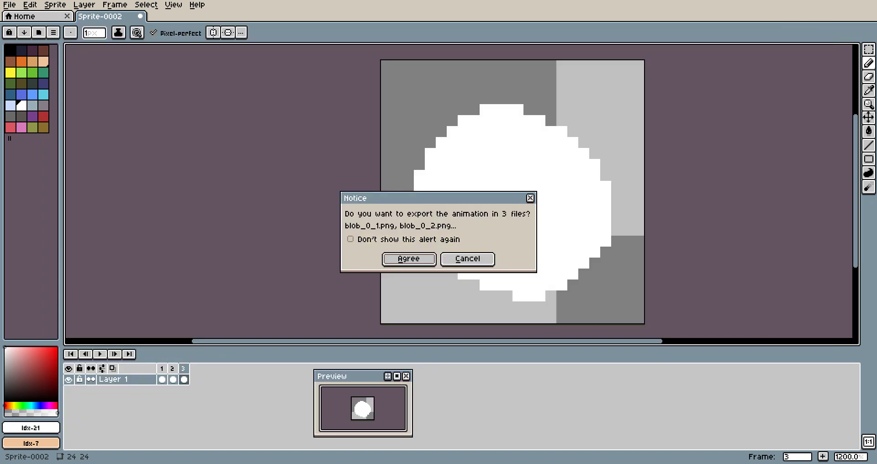
key("Return")
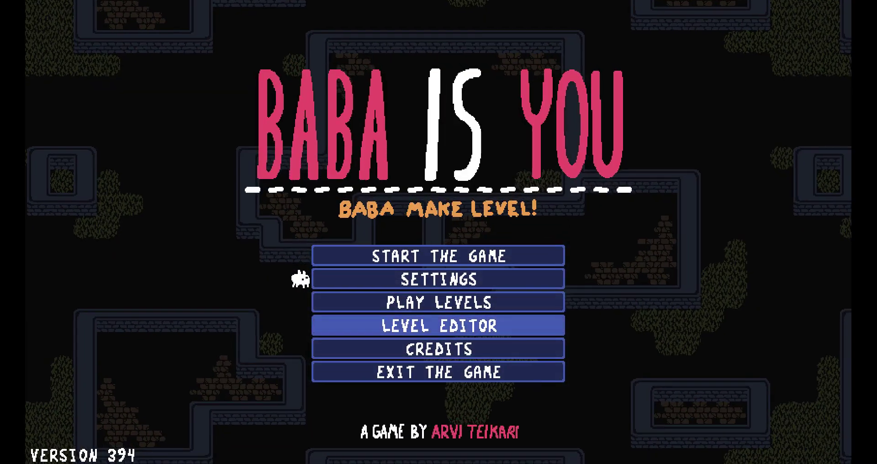
Switch to Baba Is You and open the level "ammm. okay" from the Minigames and Etc levelpack in the level editor.
left_click(438, 325)
left_click(438, 186)
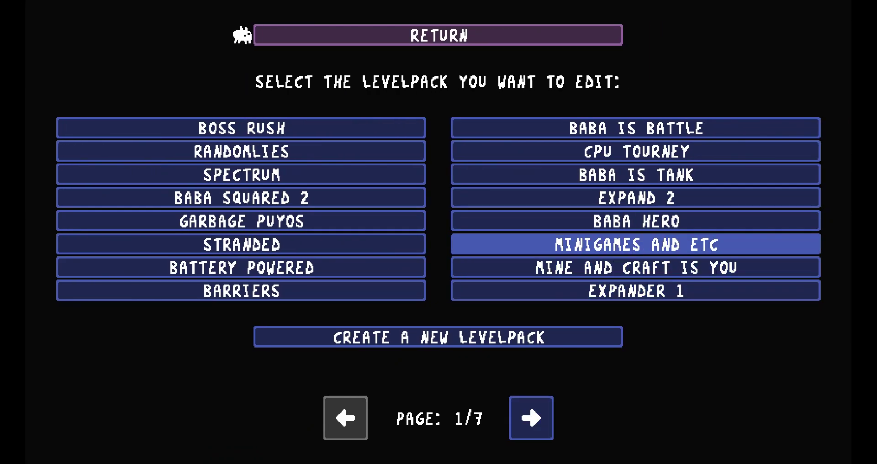
left_click(635, 244)
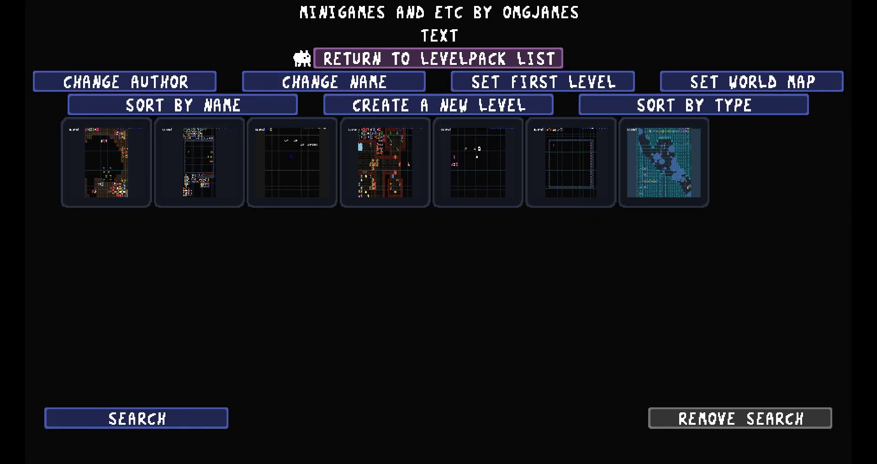
left_click(286, 174)
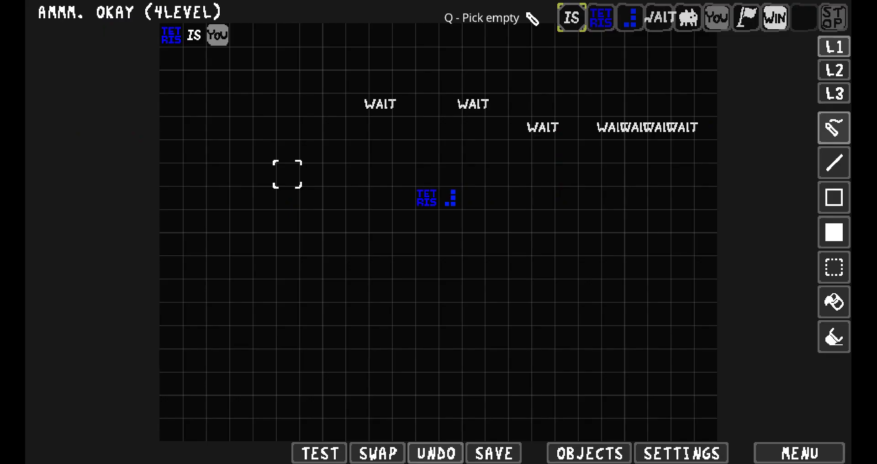
Add the cash and banana objects to the level's object list.
left_click(589, 453)
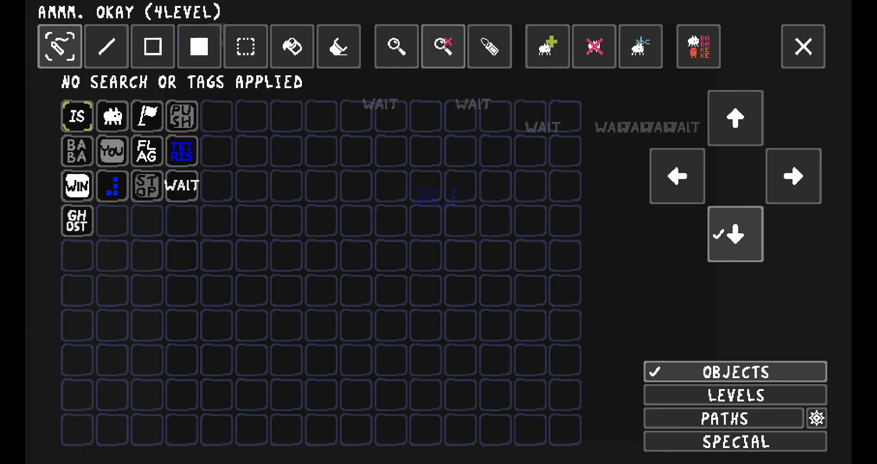
left_click(546, 43)
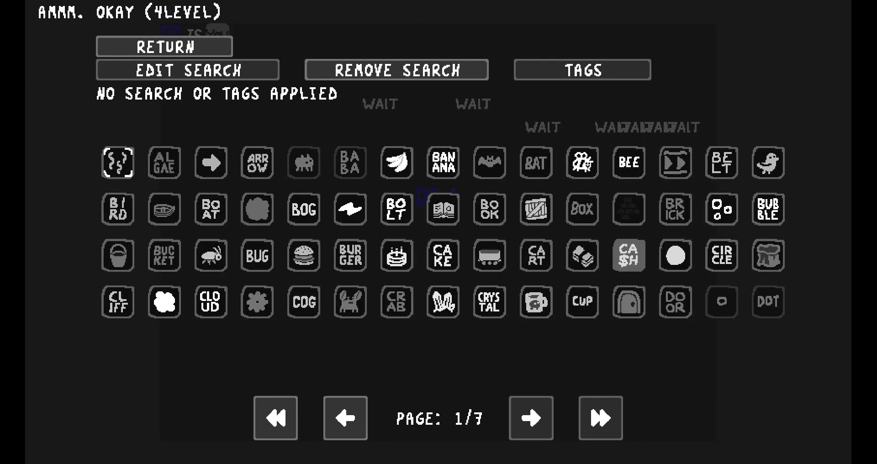
left_click(628, 255)
left_click(547, 43)
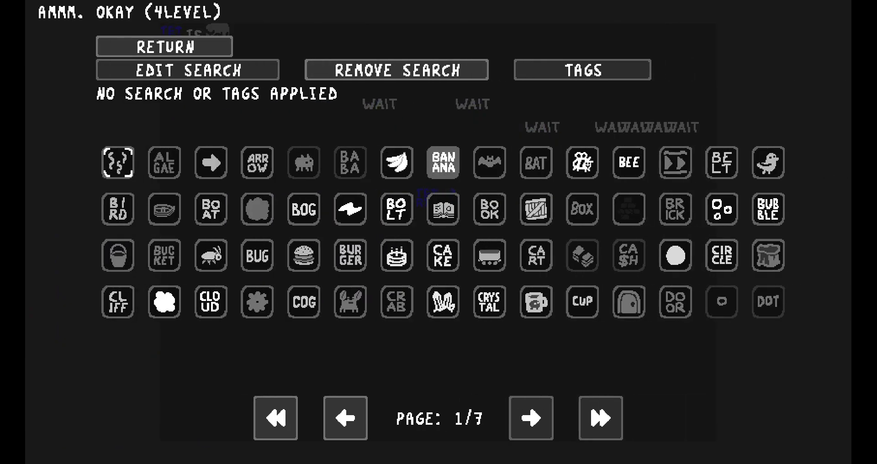
left_click(443, 161)
Change the banana object's sprite to the custom white blob and return to the object list.
right_click(181, 221)
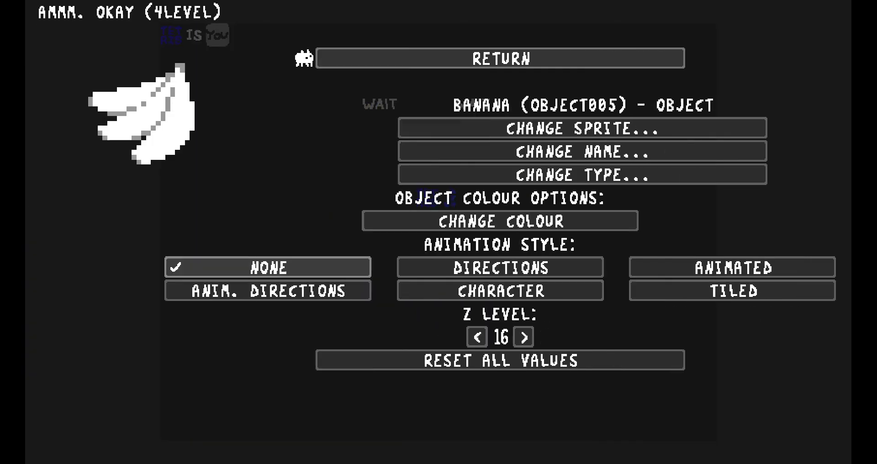
left_click(494, 128)
left_click(531, 418)
left_click(530, 418)
left_click(531, 418)
left_click(531, 418)
left_click(531, 418)
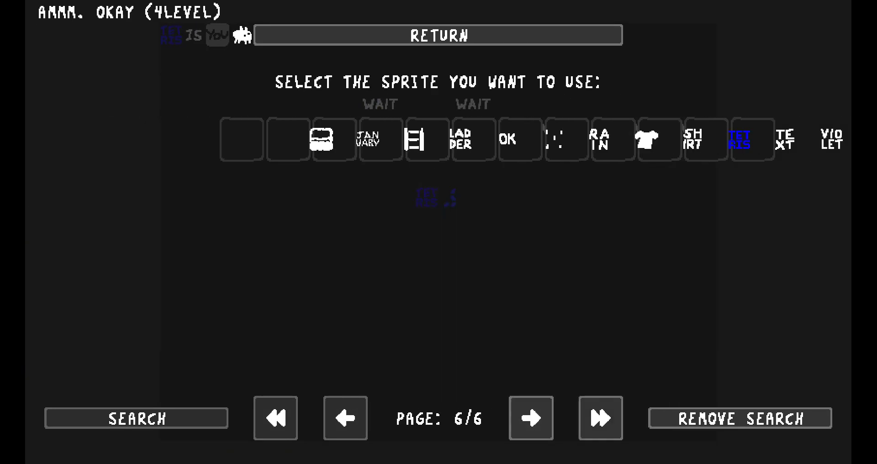
left_click(345, 418)
left_click(464, 326)
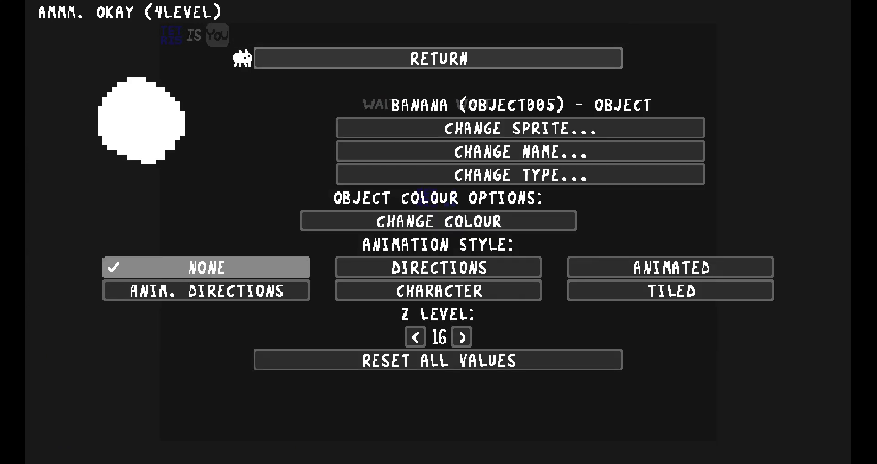
left_click(439, 59)
Place one blob-sprite object in the level below the Tetris text, and switch back to the empty brush.
left_click(182, 221)
left_click(426, 314)
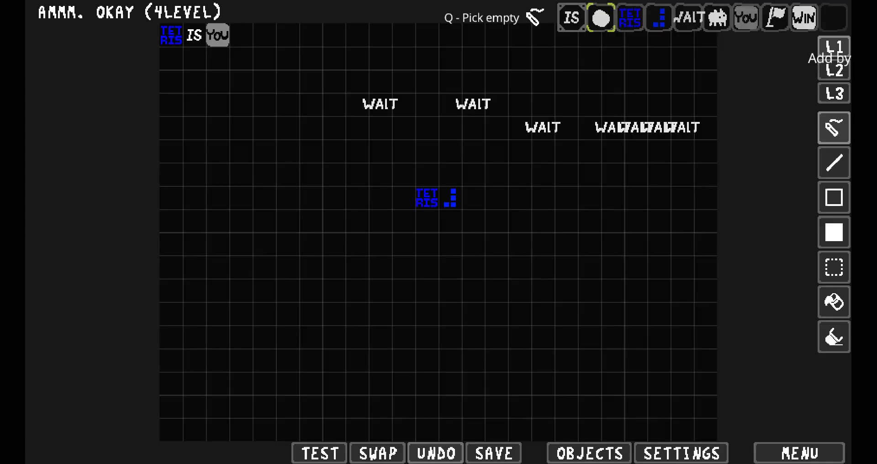
key("q")
Test-play the level by moving the Tetris object around, return to the editor and save the level.
left_click(319, 453)
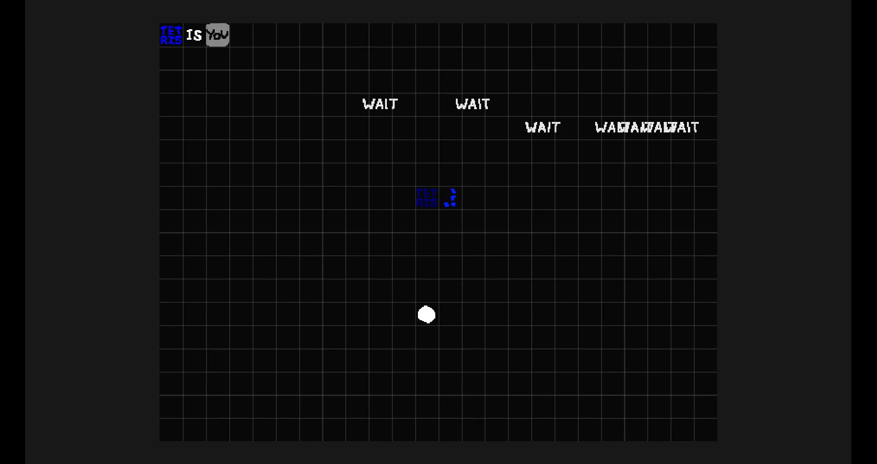
key("Left")
key("Left")
key("Right")
key("Left")
key("Left")
key("Left")
key("Up")
key("Up")
key("Up")
key("Up")
key("Up")
key("Left")
key("Left")
key("Up")
key("Up")
key("Up")
key("Up")
key("Right")
key("Right")
key("Up")
key("Up")
key("Left")
key("Left")
key("Left")
key("Up")
key("Right")
key("Right")
key("Right")
key("Right")
key("Right")
key("Right")
key("Right")
key("Down")
key("Down")
key("Down")
key("Down")
key("Left")
key("Left")
key("Down")
key("Escape")
key("Down")
key("Return")
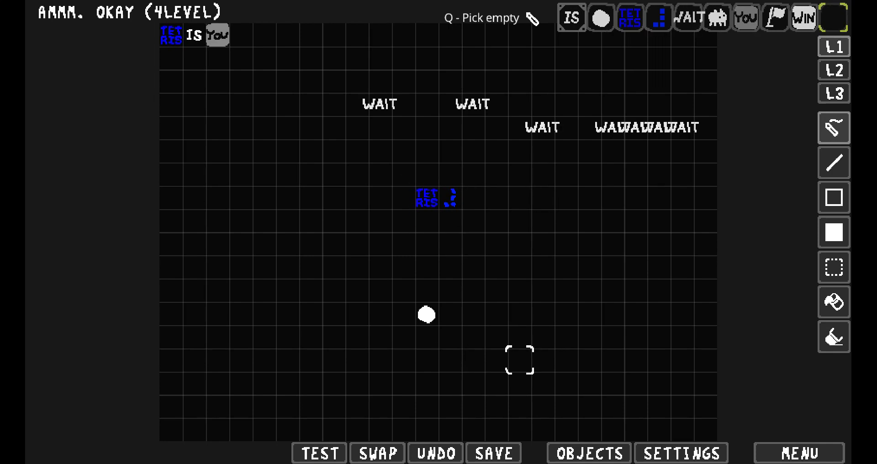
left_click(495, 453)
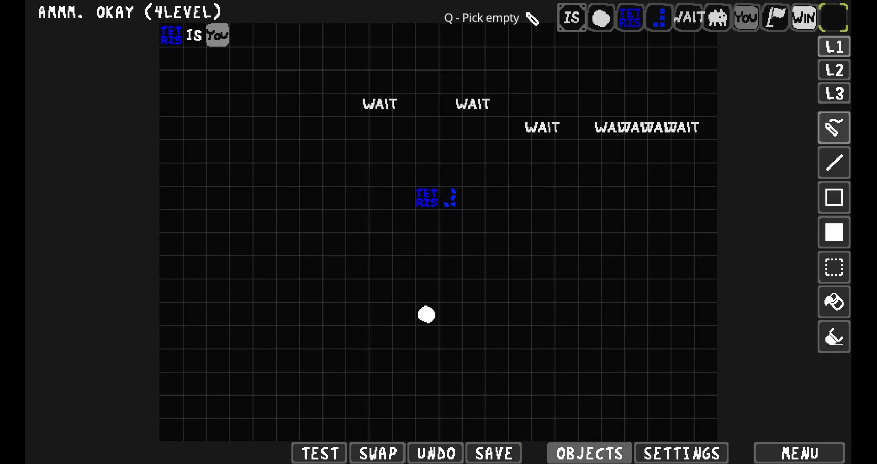
Reopen the settings of the blob-sprite banana object and try the Directions and Animated animation styles.
left_click(589, 453)
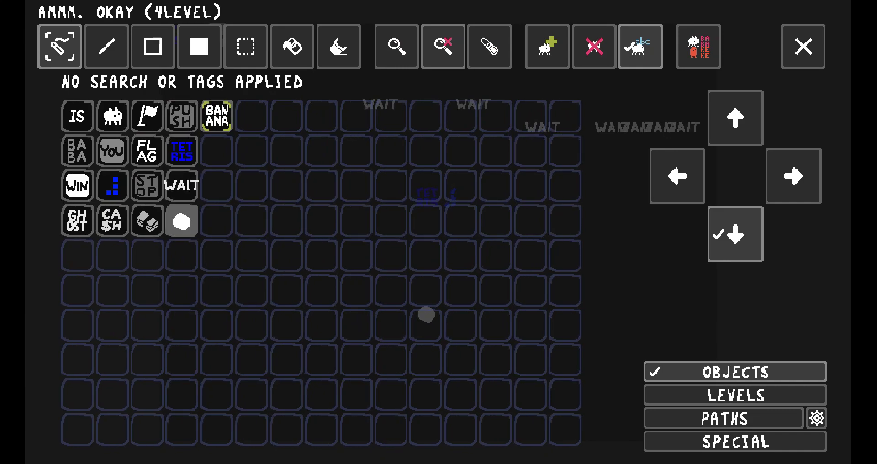
key("Return")
key("Up")
key("Left")
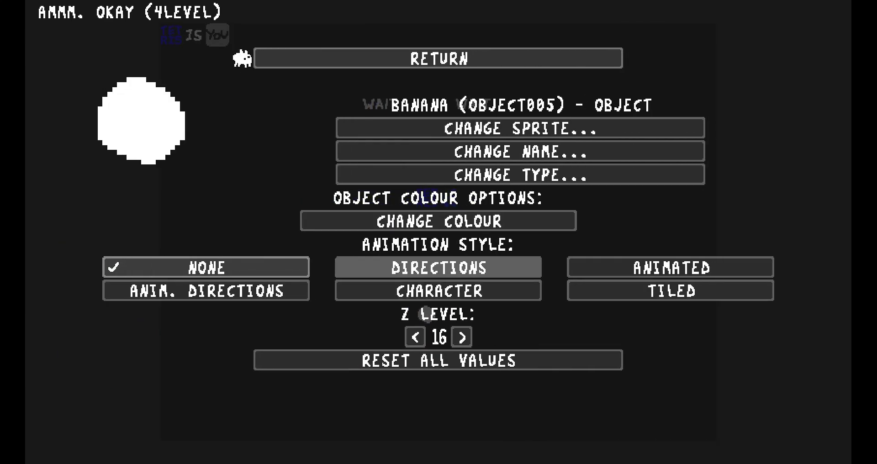
key("Return")
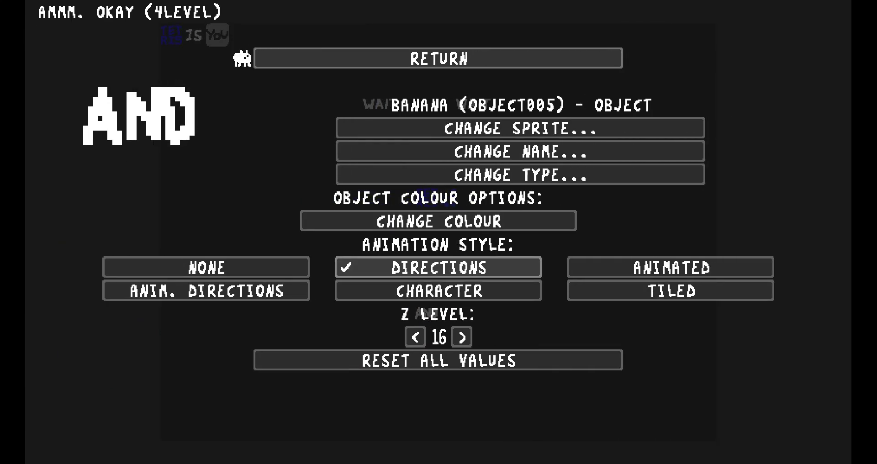
key("Down")
key("Up")
key("Left")
key("Right")
key("Right")
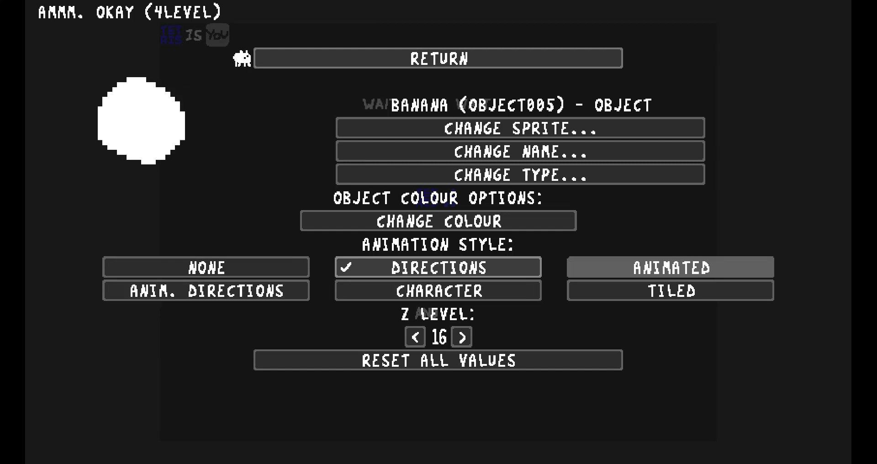
key("Return")
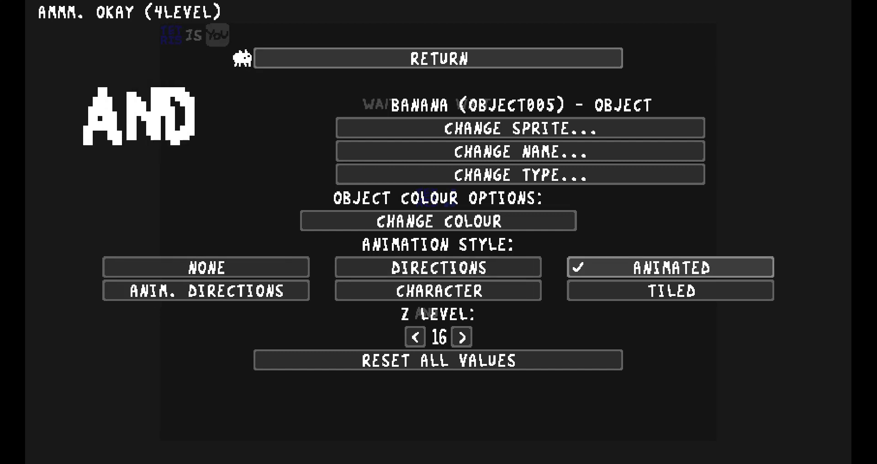
Try the Tiled, Character and Anim. Directions animation styles on the banana object.
key("Left")
key("Right")
key("Down")
key("Return")
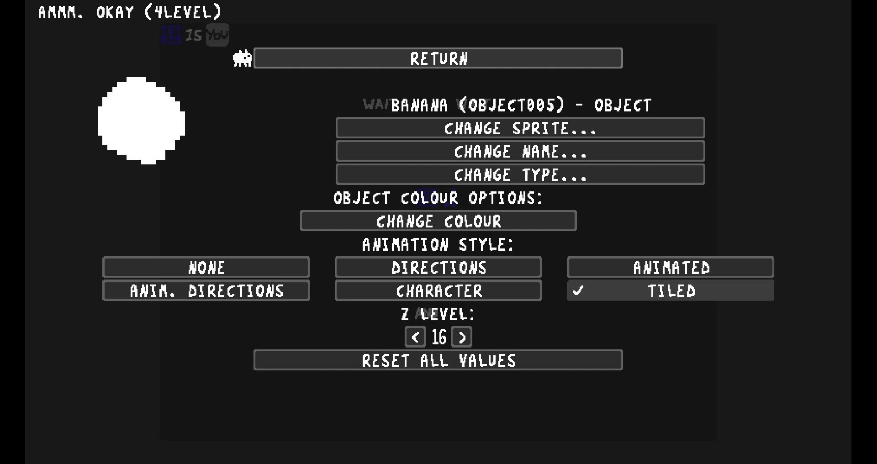
key("Left")
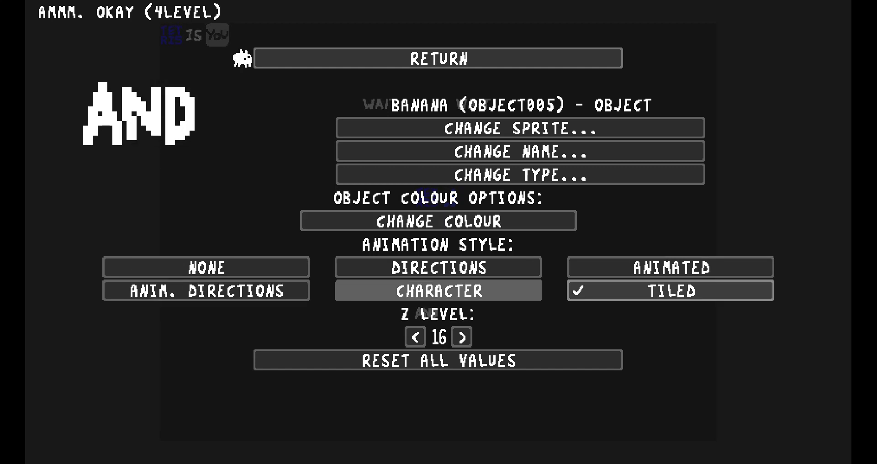
key("Return")
key("Up")
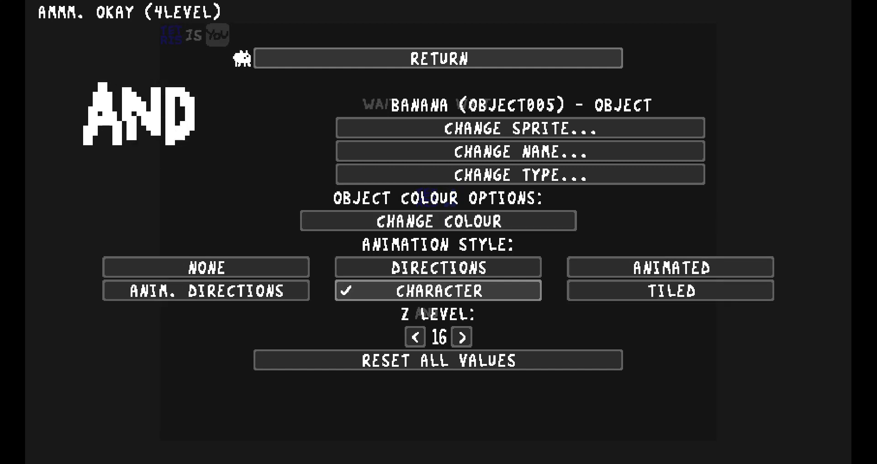
key("Left")
key("Return")
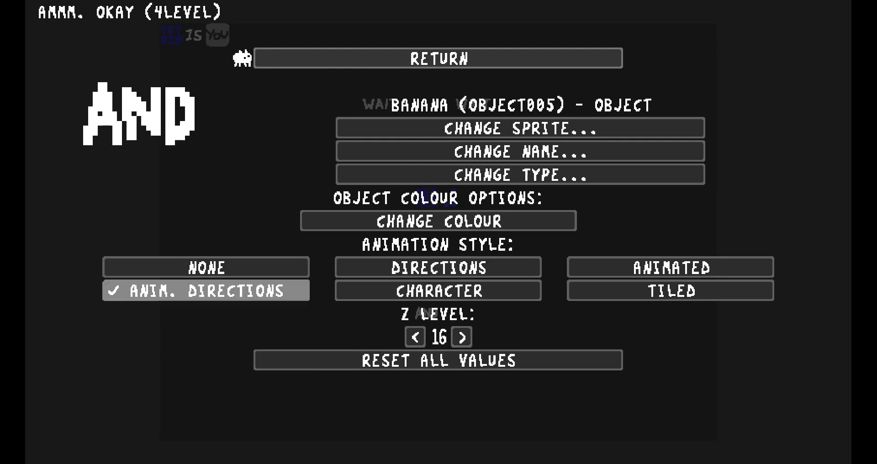
Set the banana object's animation style back to None and return to the object list.
key("Left")
key("Return")
key("Up")
key("Up")
key("Up")
key("Up")
key("Up")
key("Up")
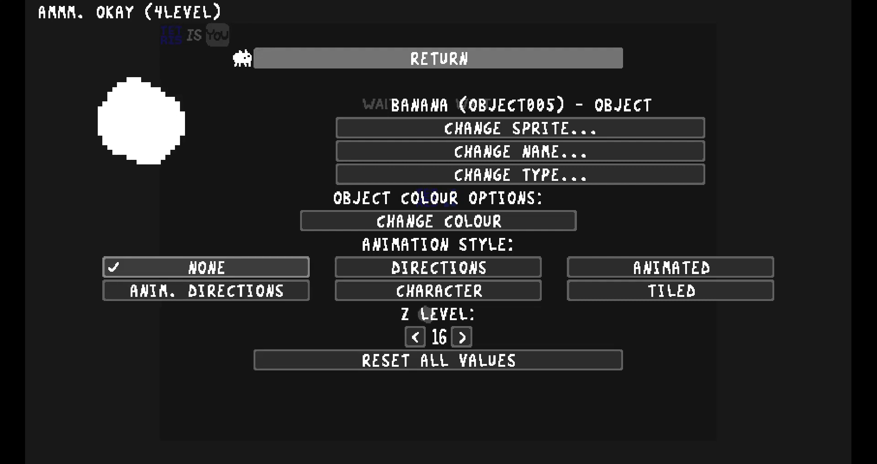
key("Return")
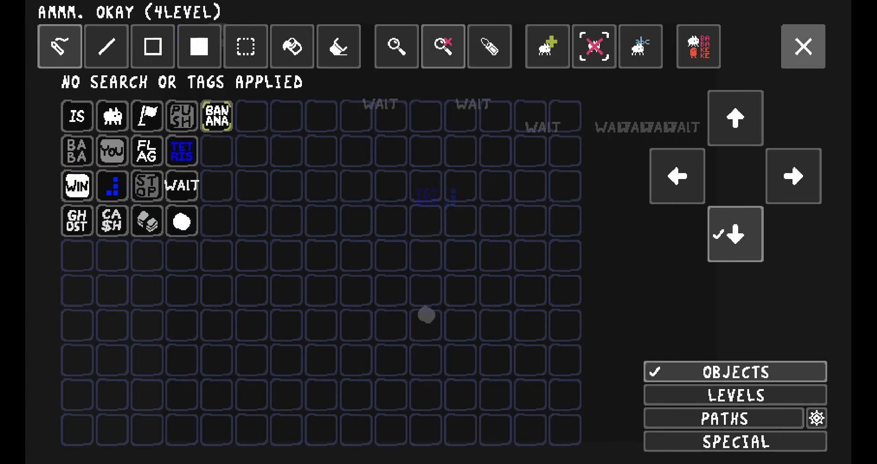
Close the object list, save the level, and switch to the sprite-is-review channel in Discord.
key("Escape")
key("ctrl+s")
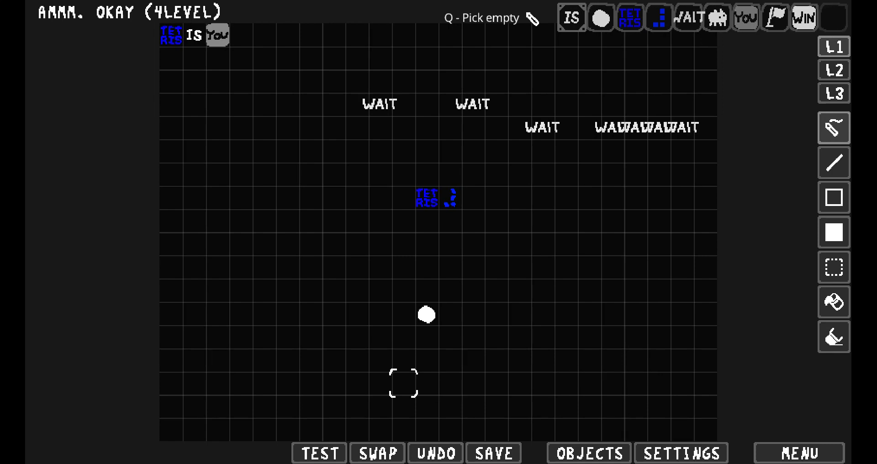
key("alt+Tab")
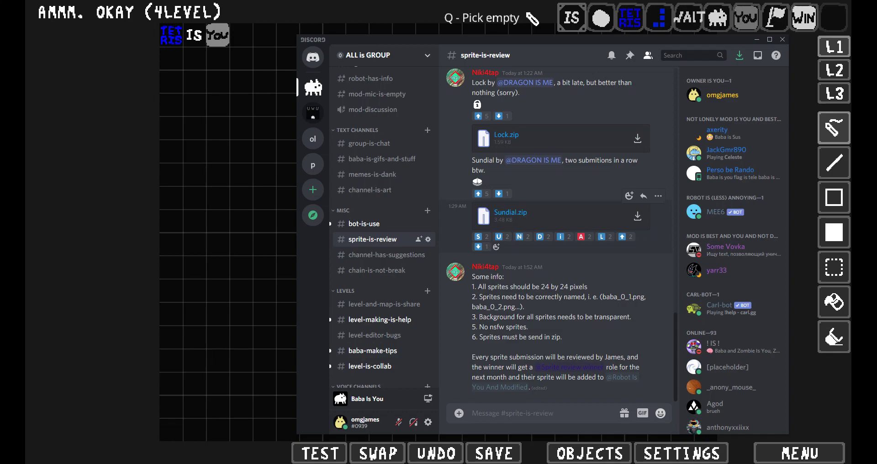